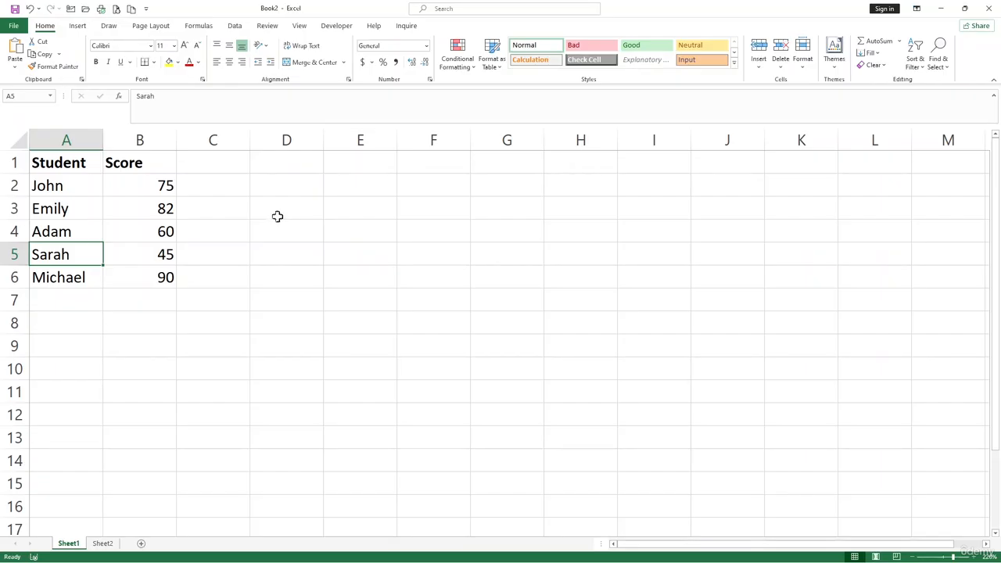
# View the description of the IF function among the logical functions.
pyautogui.click(199, 25)
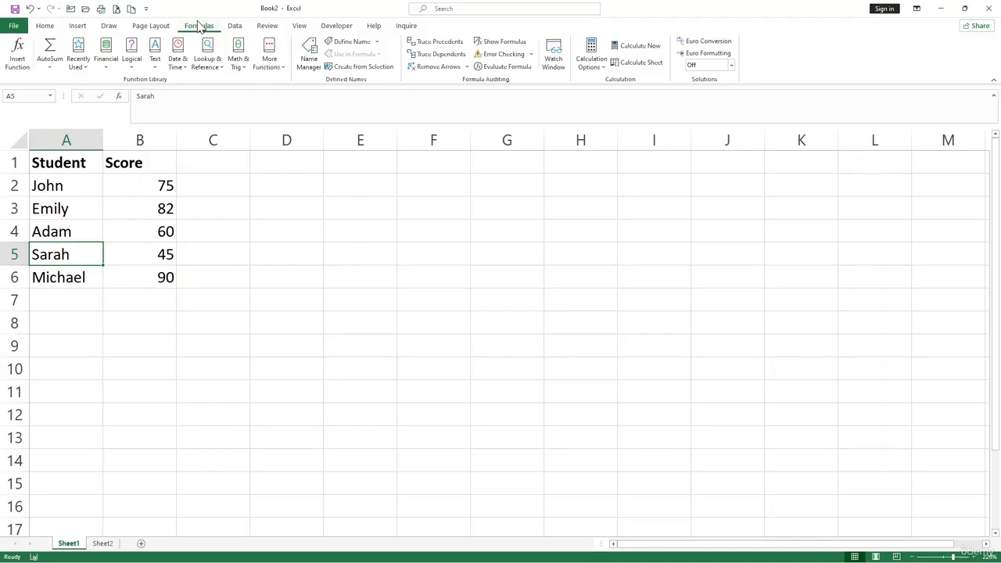
pyautogui.click(129, 75)
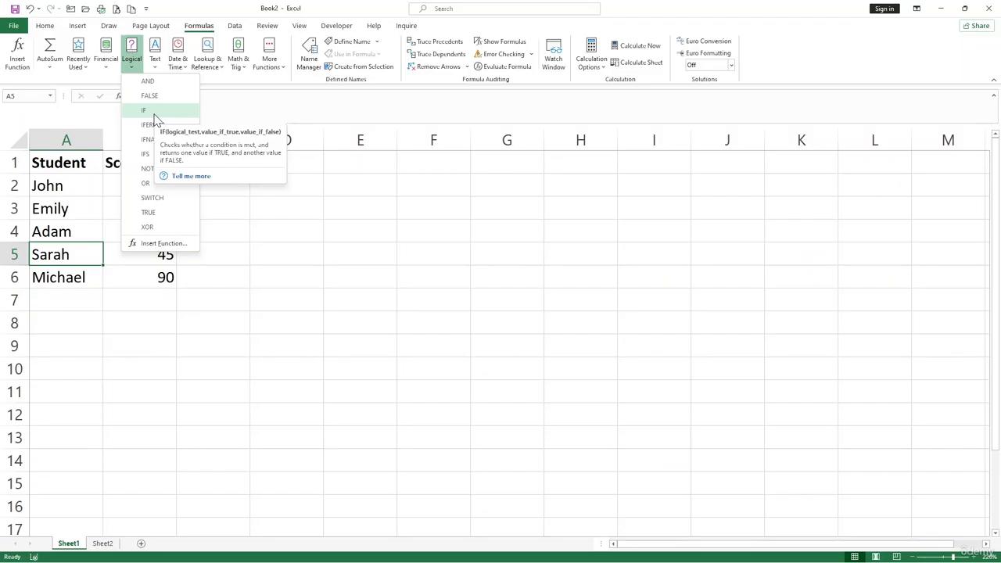
pyautogui.click(284, 233)
pyautogui.click(279, 243)
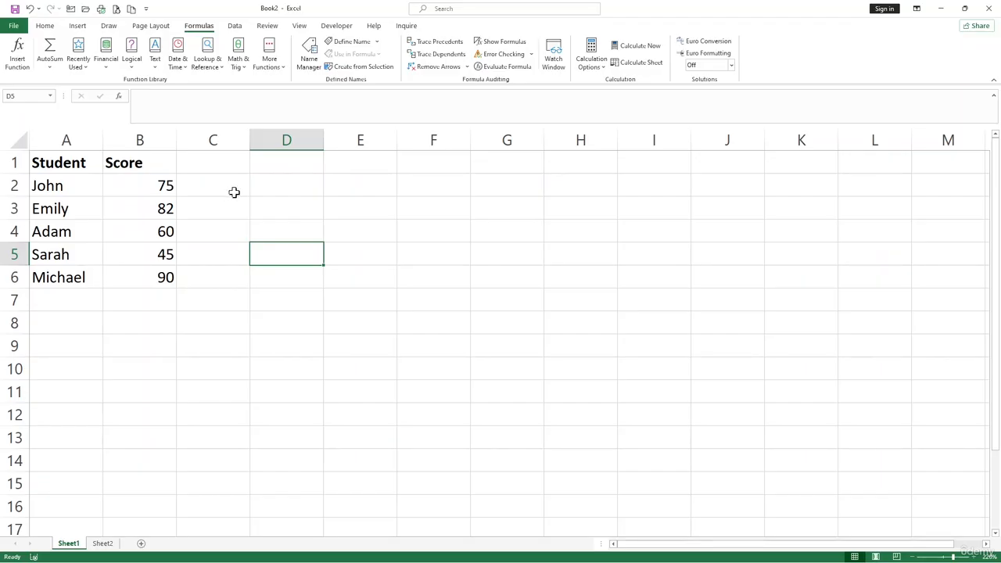
# Enter the formula =IF(B2>=60,"Pass","Fail") in cell D2.
pyautogui.press('Up')
pyautogui.press('Up')
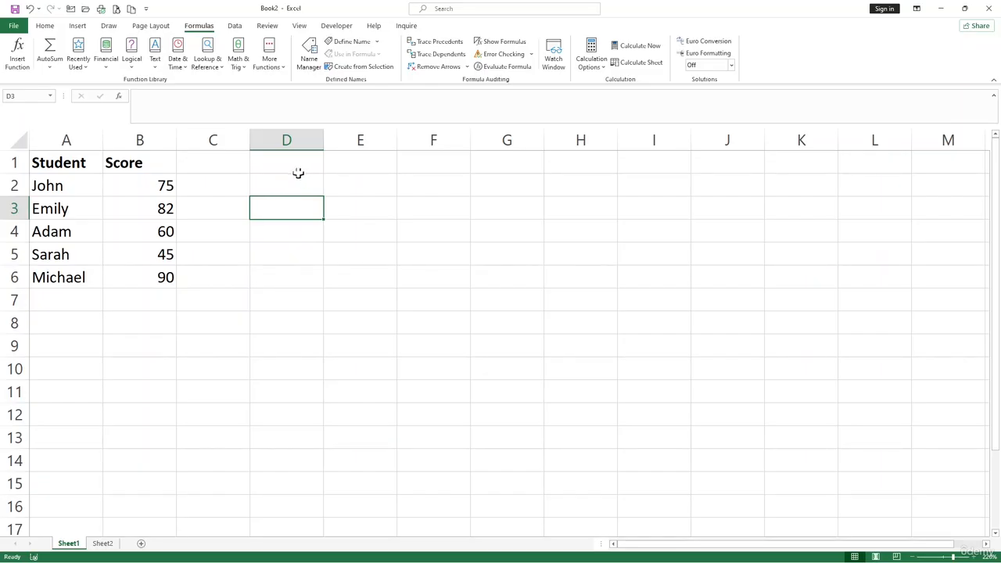
pyautogui.click(269, 182)
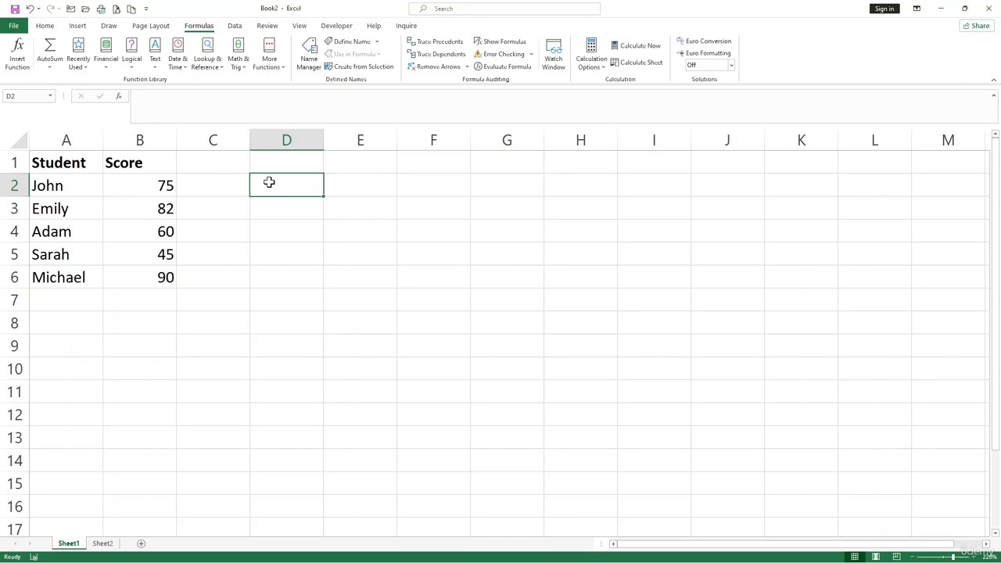
pyautogui.write('=')
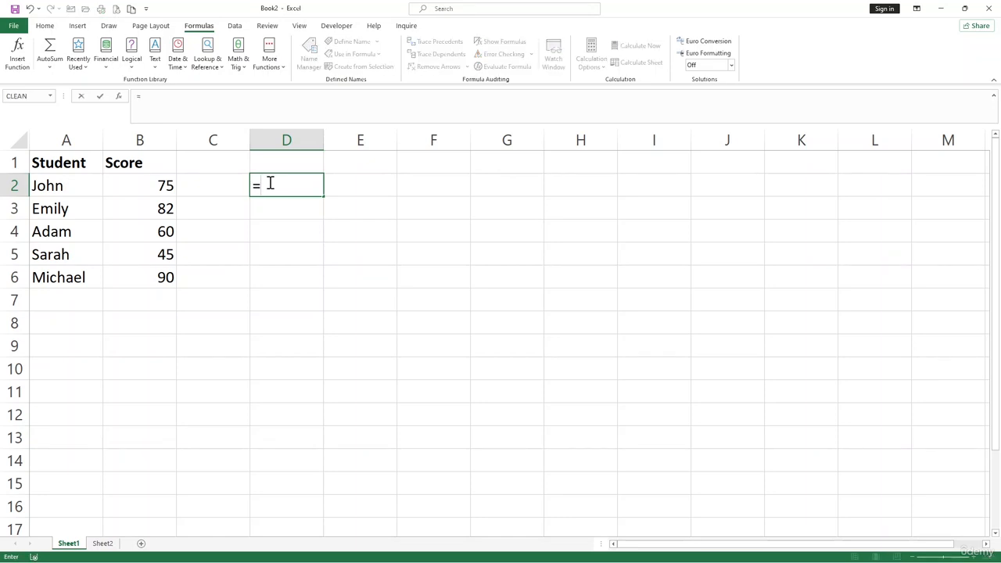
pyautogui.write('if')
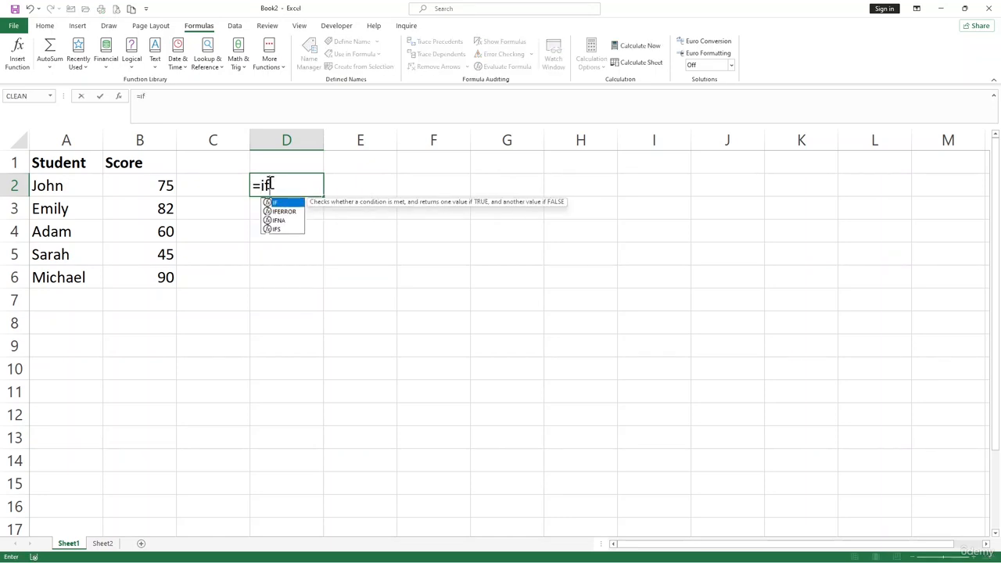
pyautogui.press('Tab')
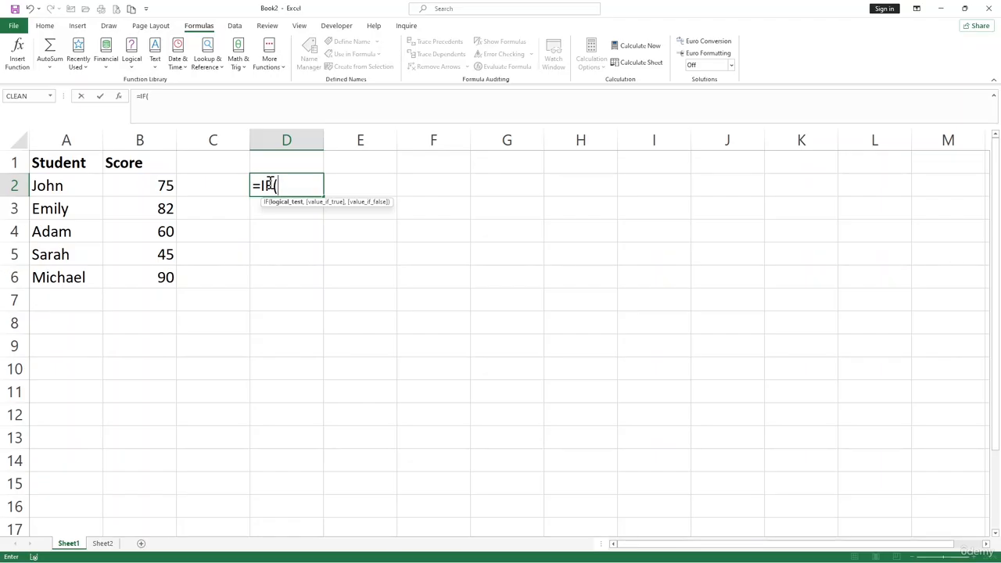
pyautogui.click(159, 184)
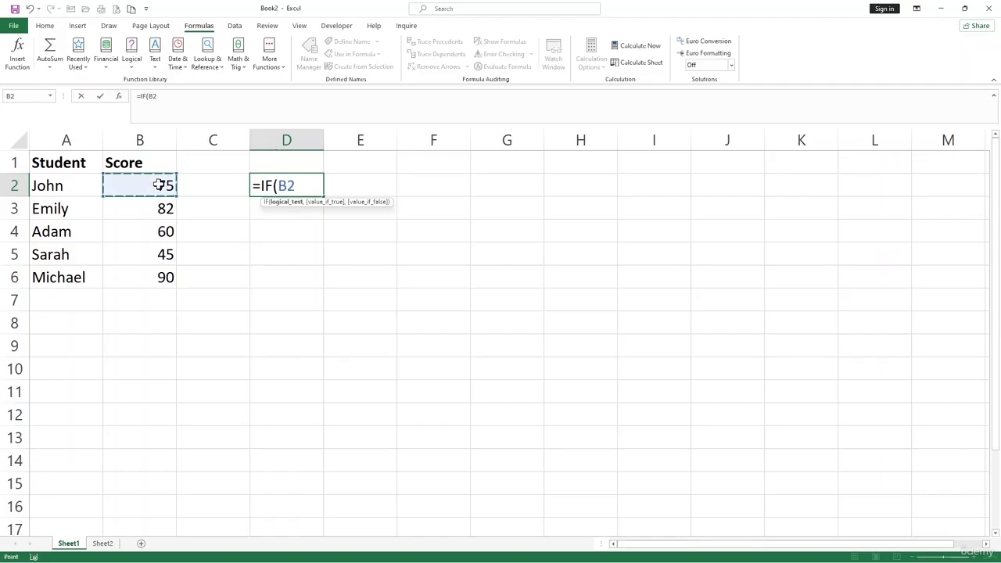
pyautogui.write('>=60,"')
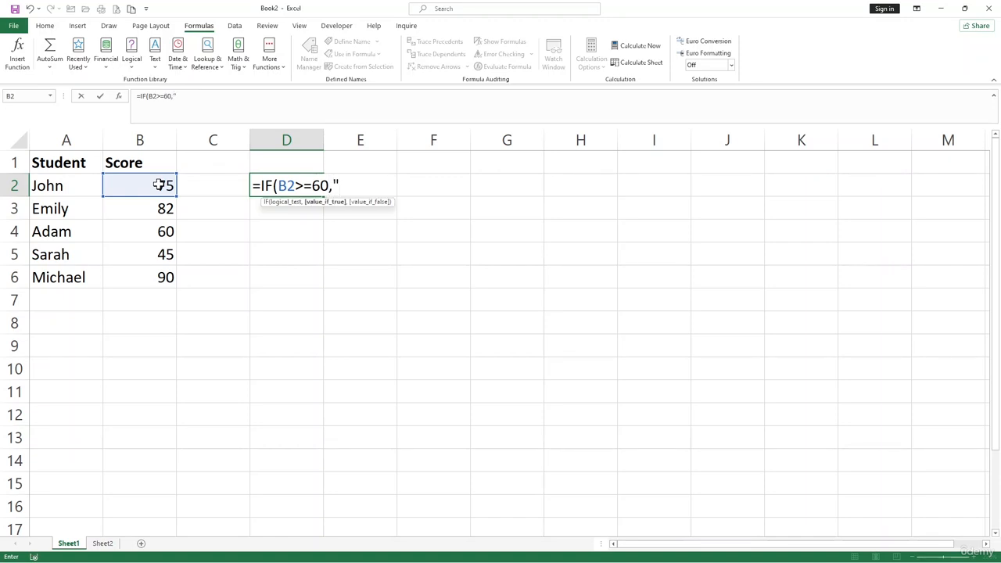
pyautogui.write('Pass",')
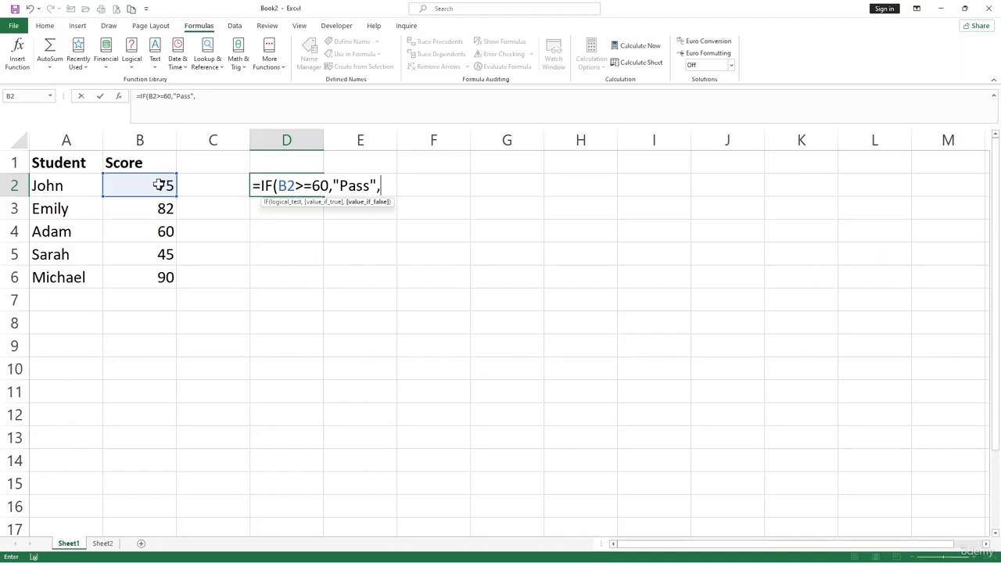
pyautogui.write('"Fail")')
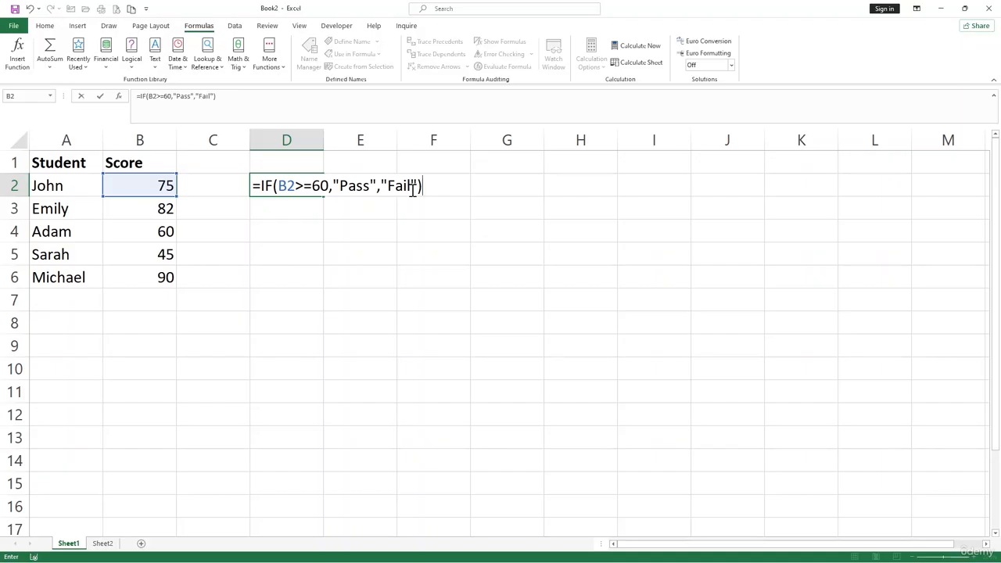
pyautogui.hotkey('ctrl', 'Return')
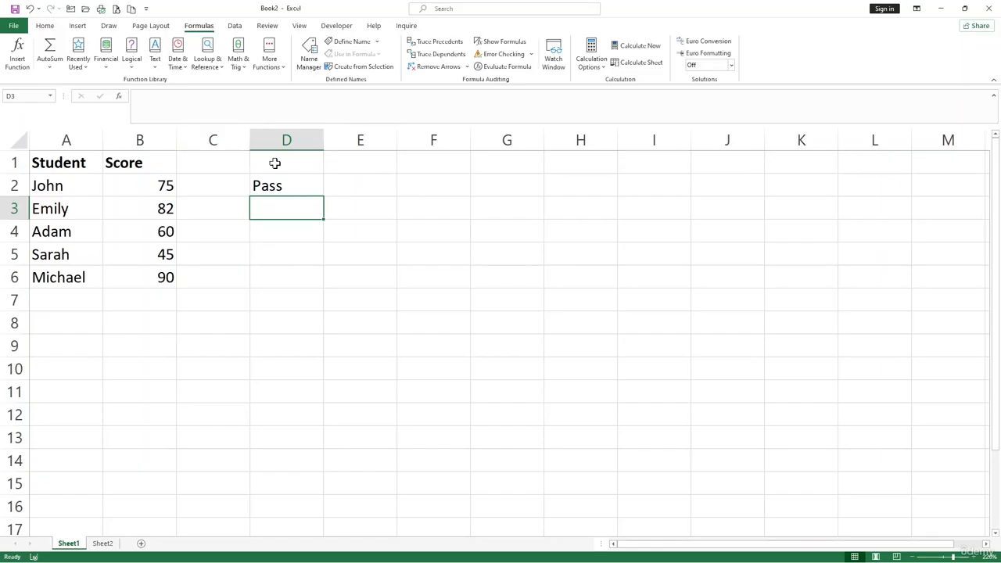
# Fill the pass/fail formula from D2 down to D6 and check the result in row 5 against its score.
pyautogui.click(304, 190)
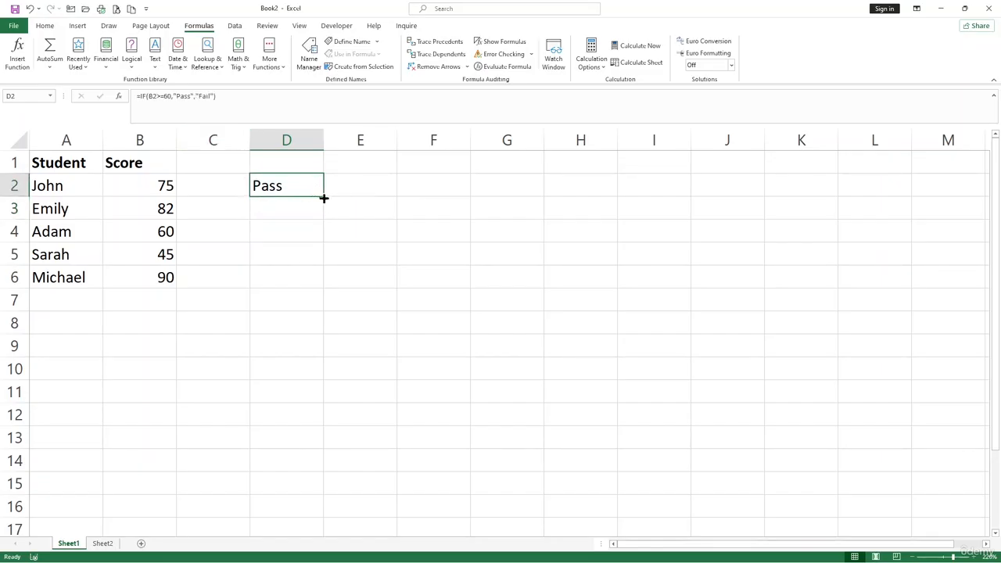
pyautogui.moveTo(323, 196); pyautogui.dragTo(310, 287)
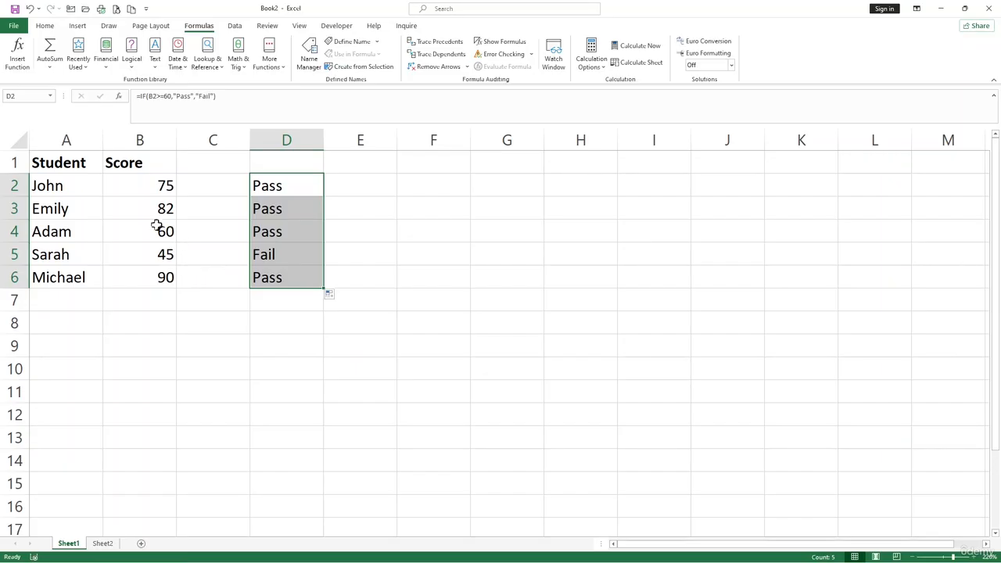
pyautogui.moveTo(161, 231); pyautogui.dragTo(158, 280)
pyautogui.click(232, 272)
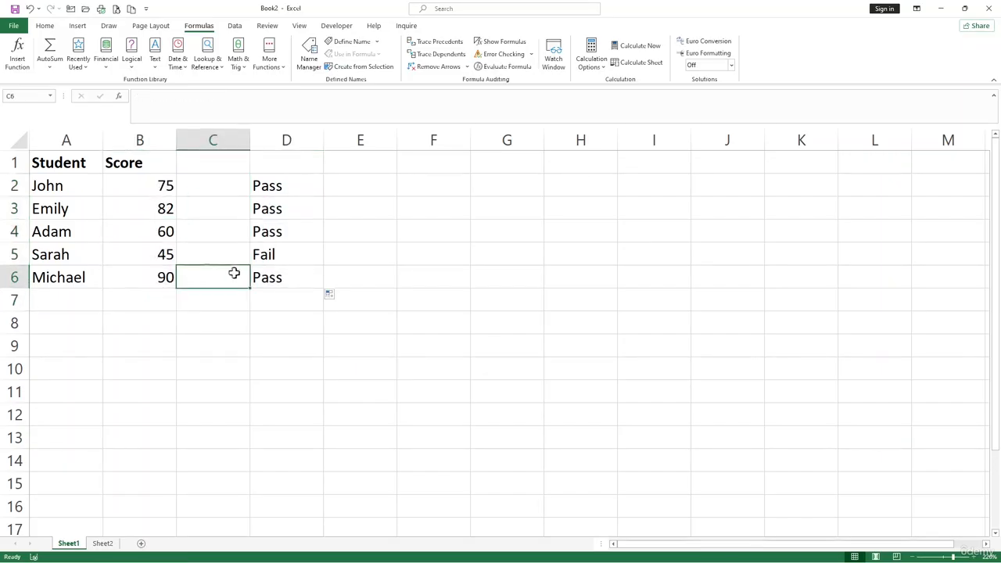
pyautogui.click(168, 253)
pyautogui.click(266, 256)
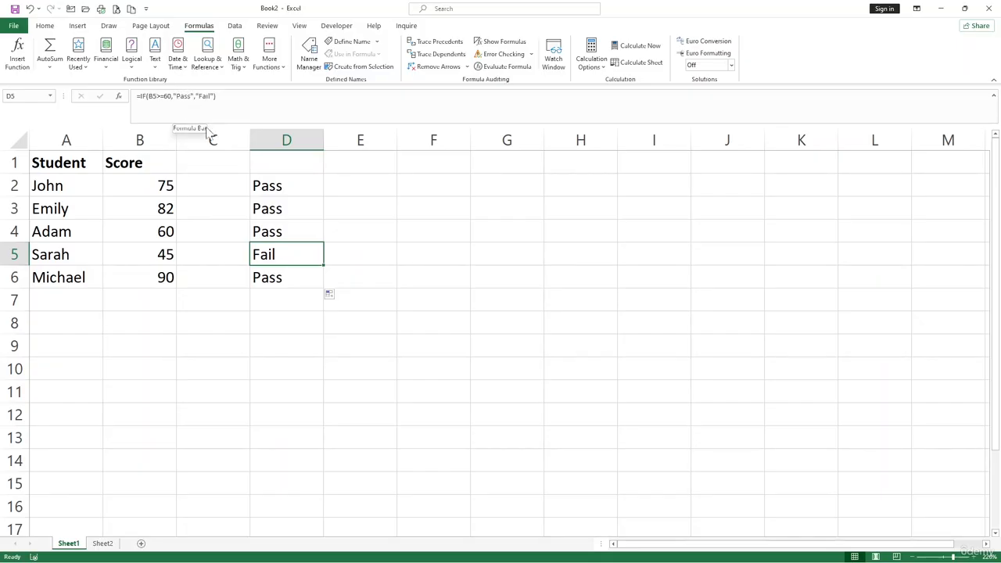
pyautogui.click(451, 262)
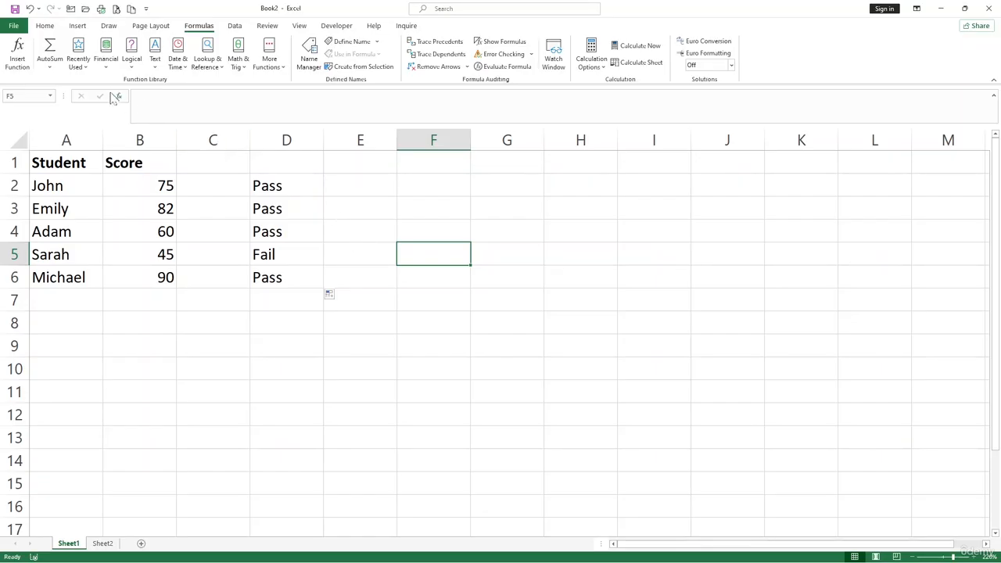
# View the description of the VLOOKUP function among the lookup and reference functions.
pyautogui.click(106, 63)
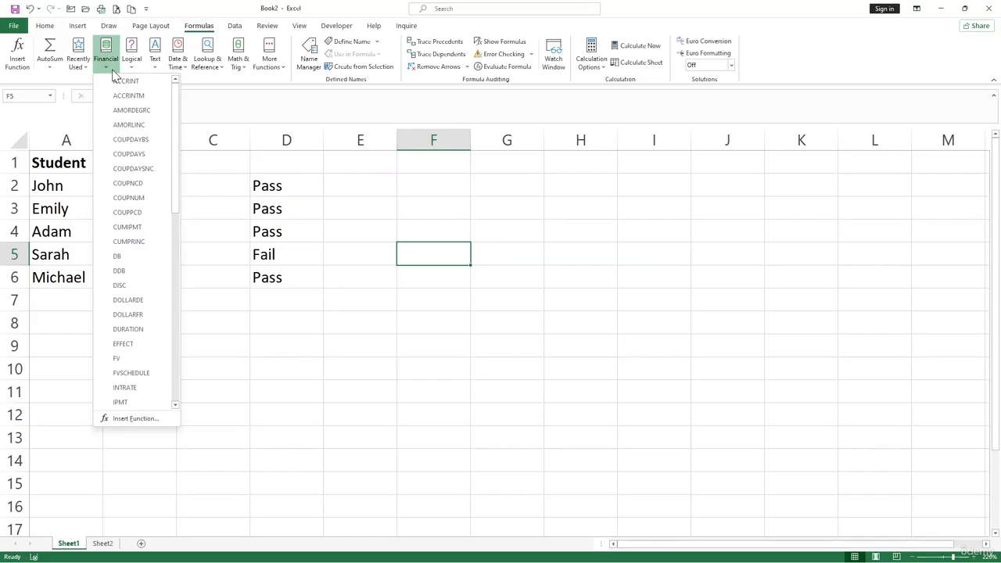
pyautogui.click(130, 72)
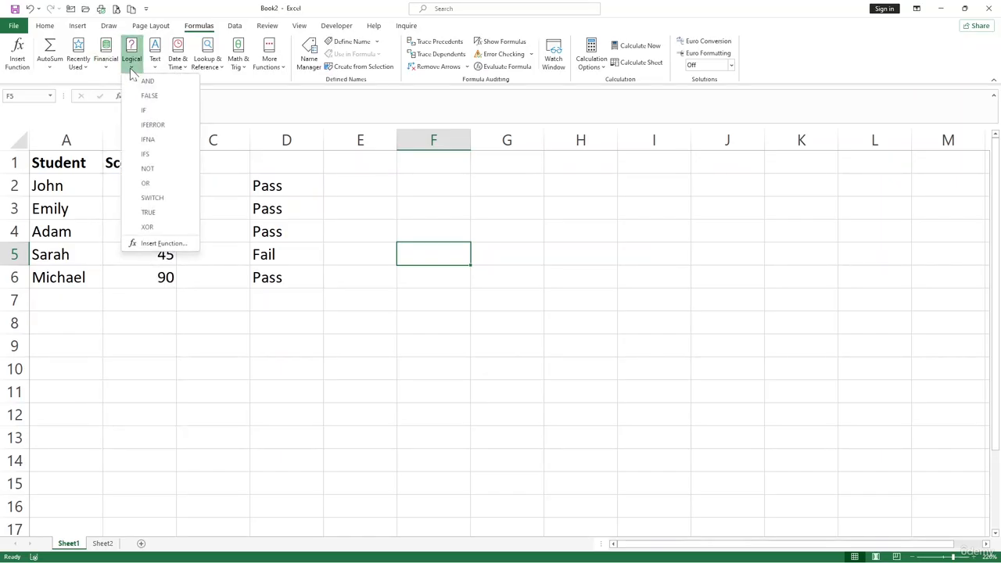
pyautogui.click(441, 264)
pyautogui.doubleClick(356, 236)
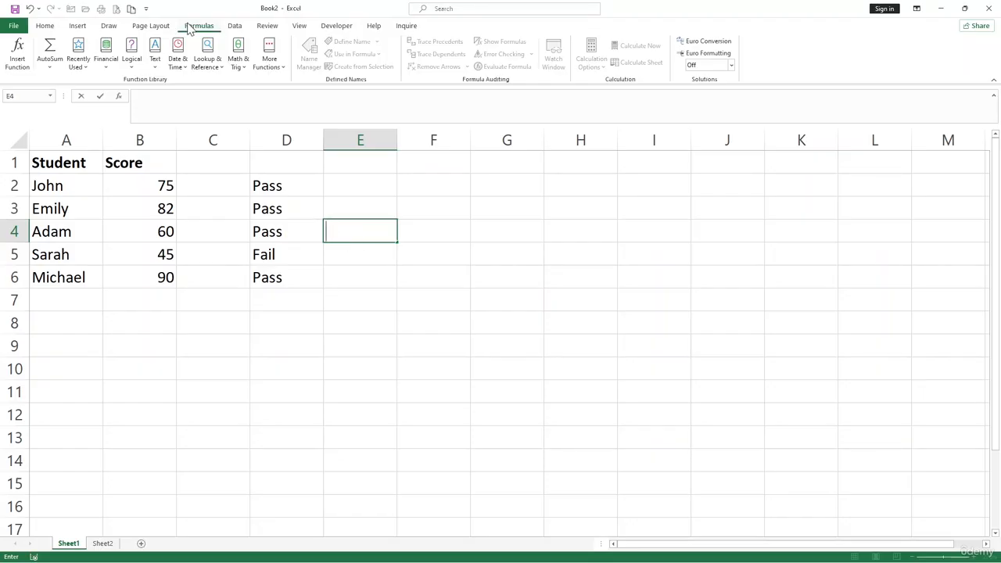
pyautogui.click(220, 69)
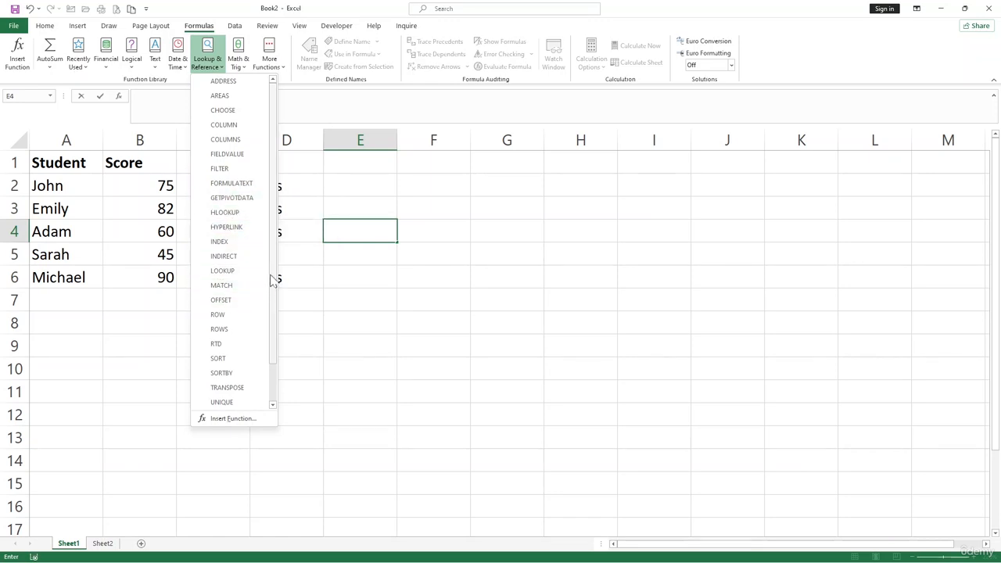
pyautogui.scroll(-1, 274, 270)
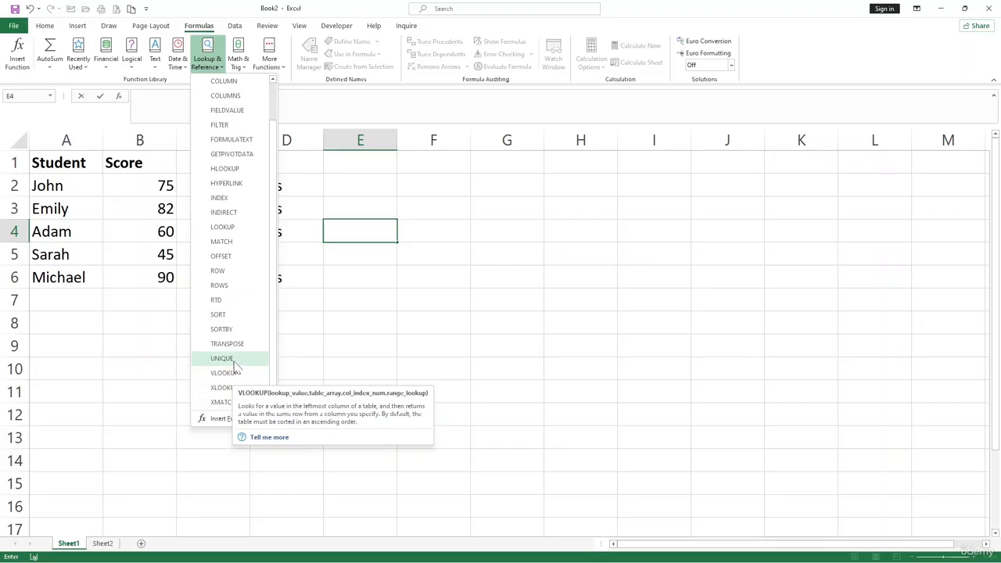
pyautogui.click(352, 274)
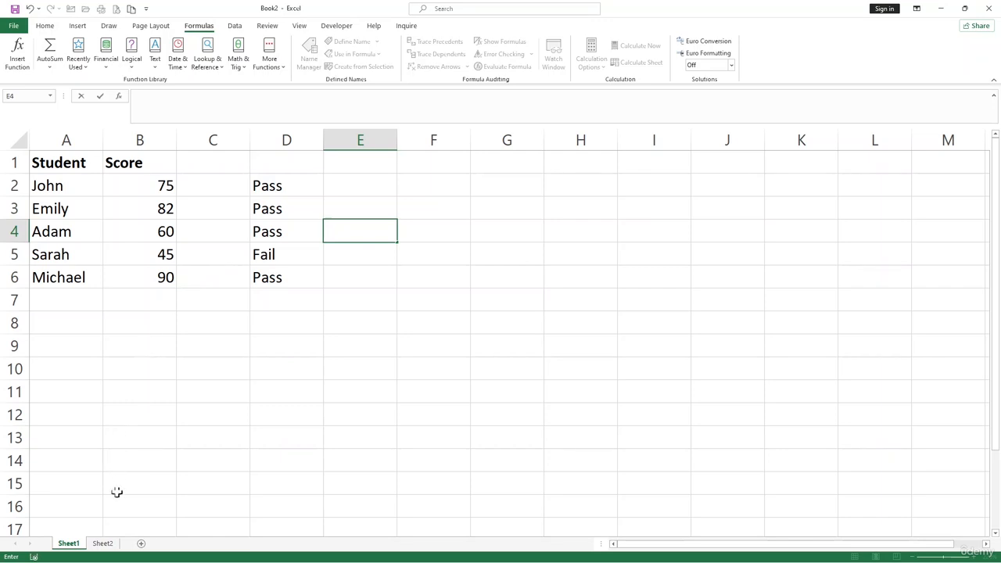
# On Sheet2, enter Jacket as the lookup value in cell E2.
pyautogui.click(109, 543)
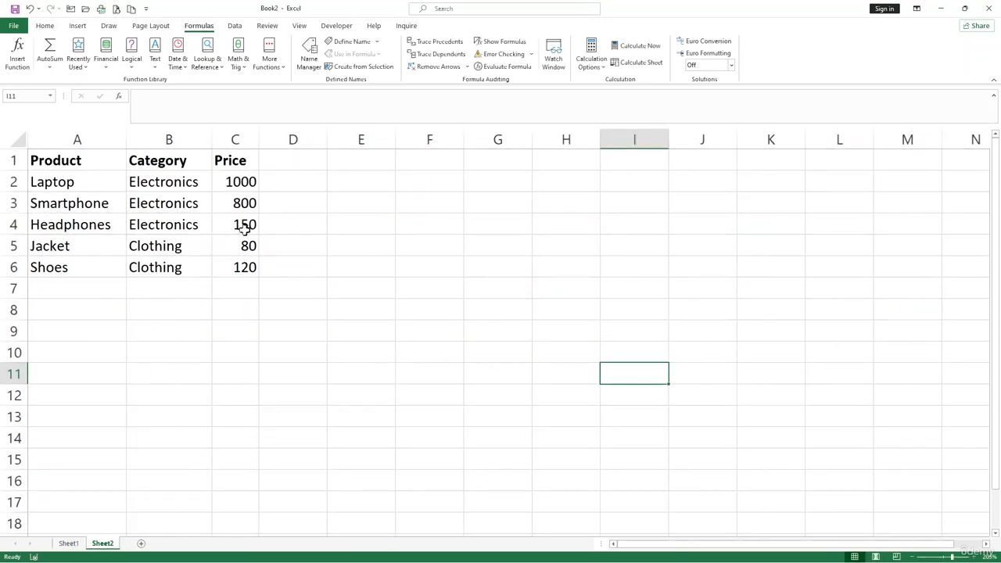
pyautogui.click(319, 186)
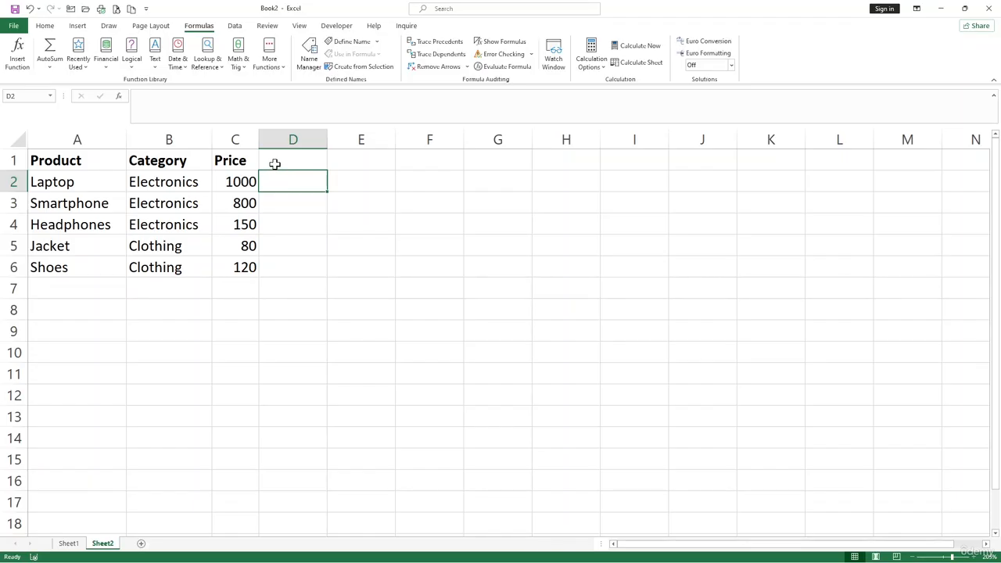
pyautogui.click(363, 187)
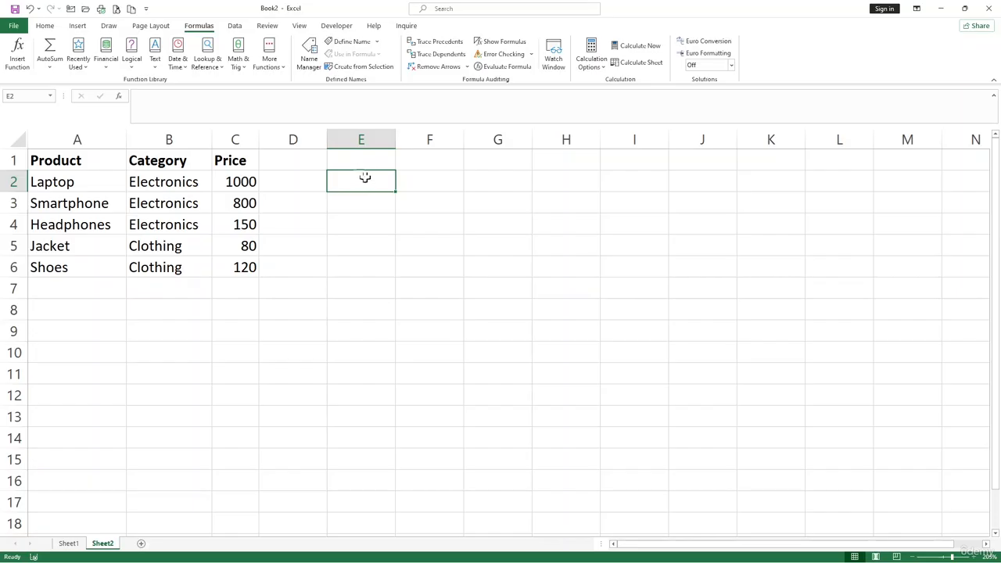
pyautogui.click(351, 164)
pyautogui.click(322, 168)
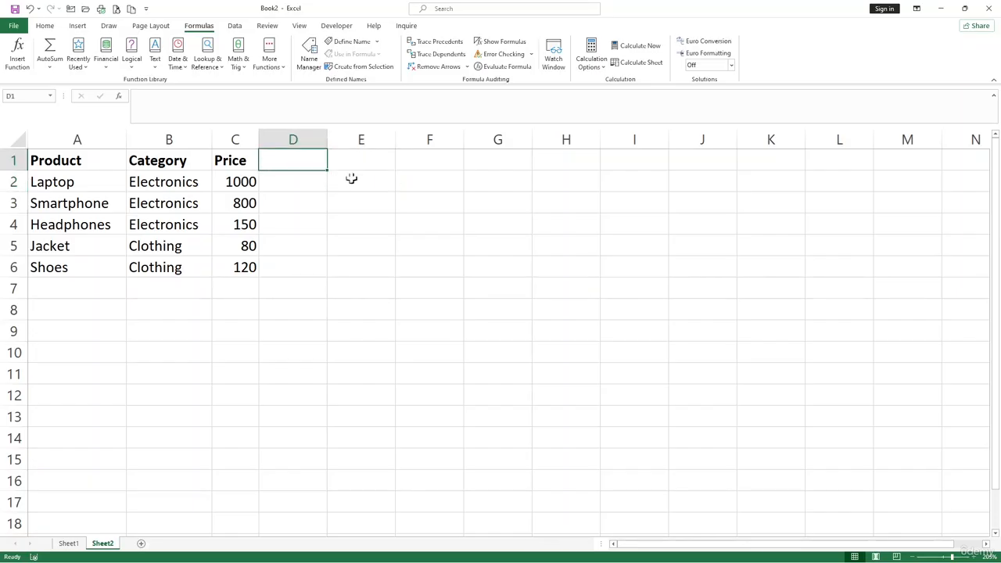
pyautogui.click(351, 179)
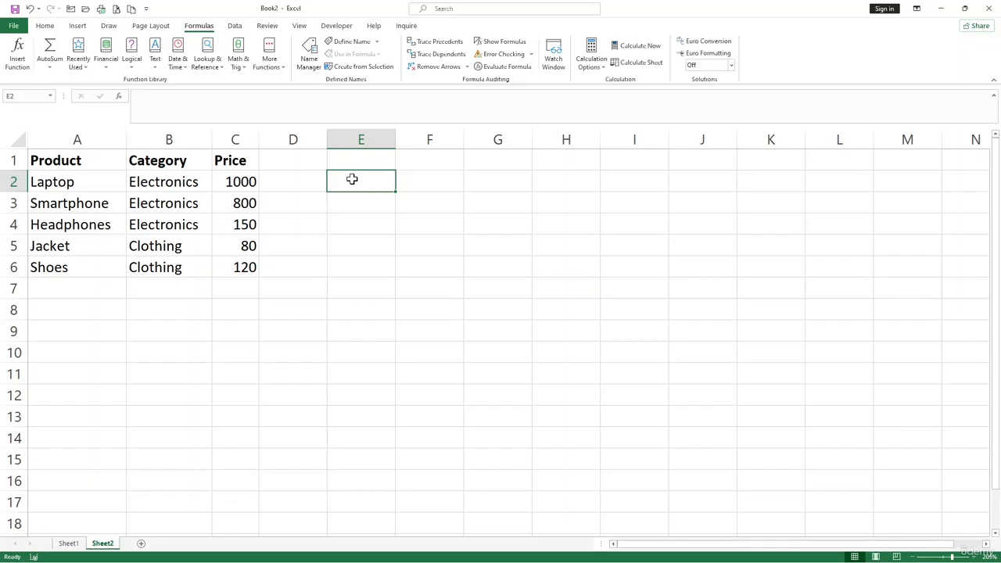
pyautogui.write('J')
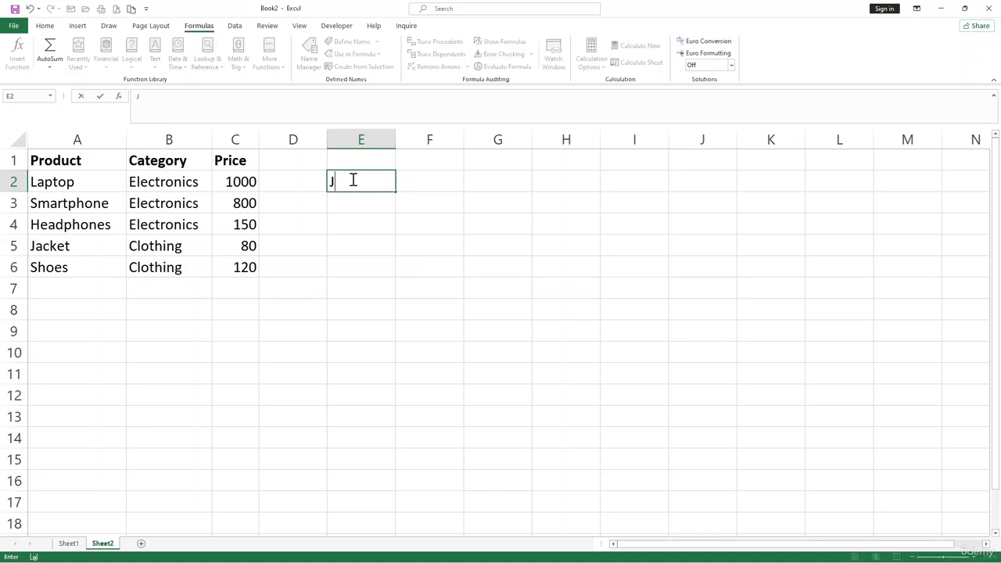
pyautogui.write('acket')
pyautogui.click(473, 173)
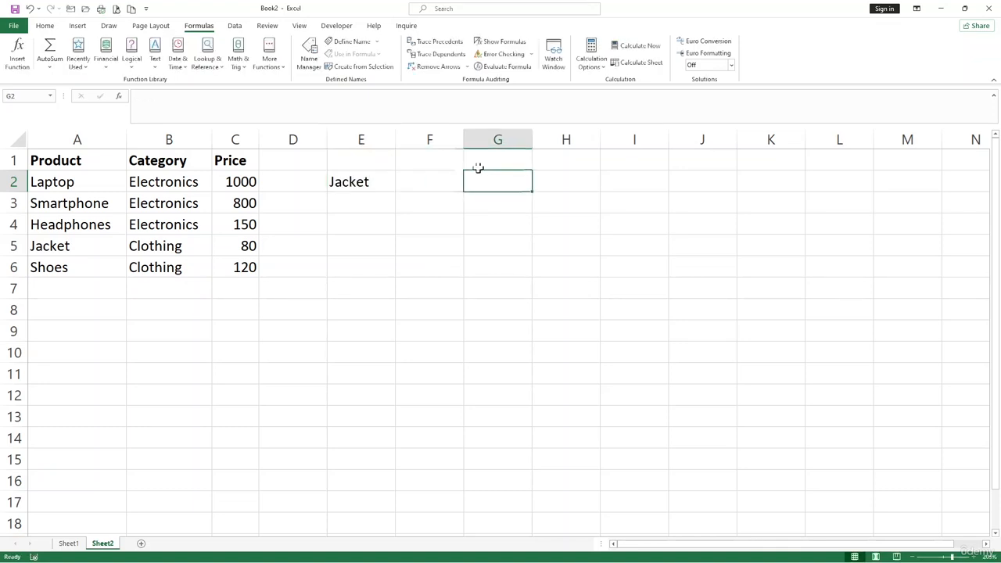
# Enter the heading Vlookup in cell G1.
pyautogui.click(481, 160)
pyautogui.write('Vlool')
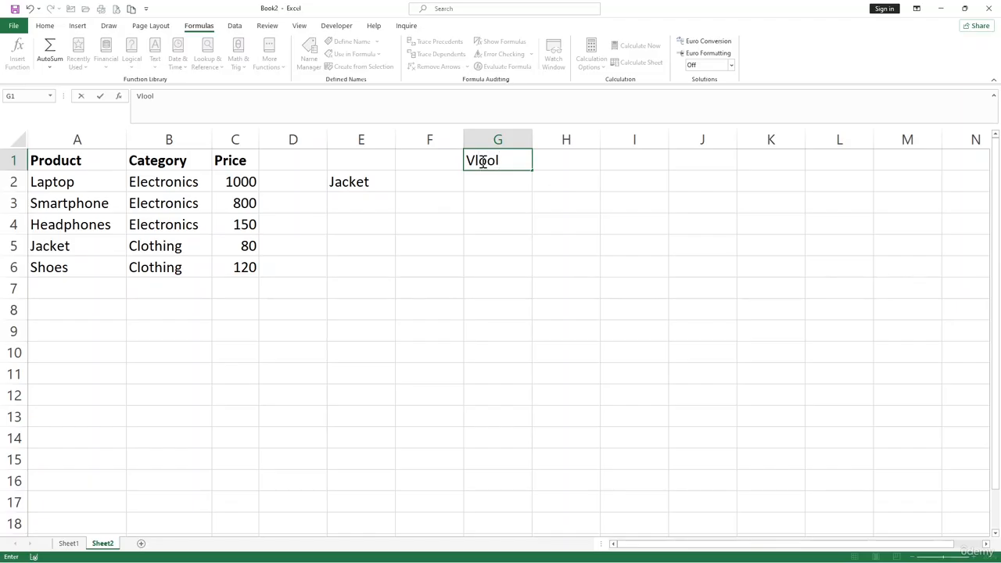
pyautogui.press('BackSpace')
pyautogui.write('kup')
# Enter the exact-match price lookup formula =VLOOKUP(E2,A1:C6,3,FALSE) in cell G2.
pyautogui.click(490, 184)
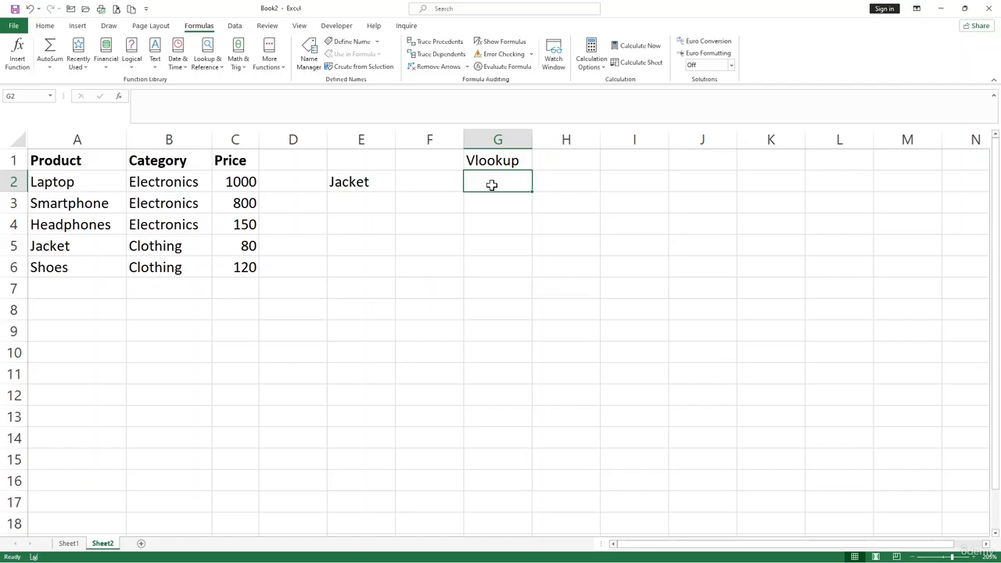
pyautogui.write('=')
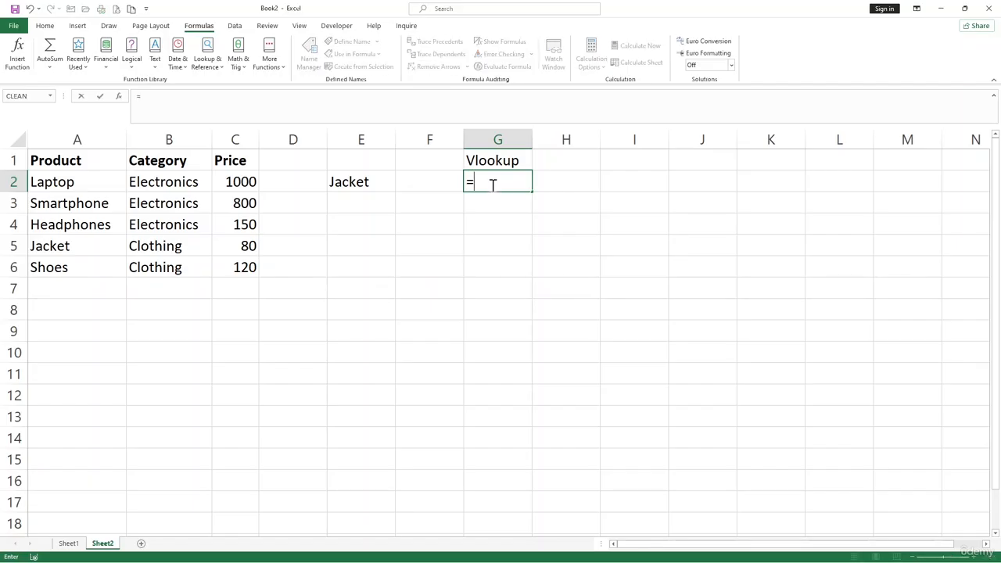
pyautogui.write('vlook')
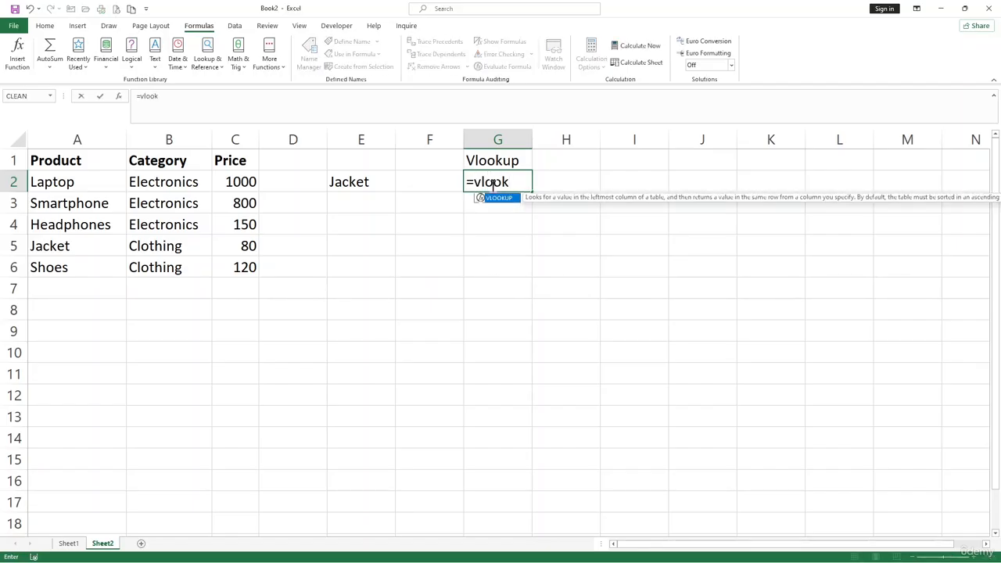
pyautogui.press('Tab')
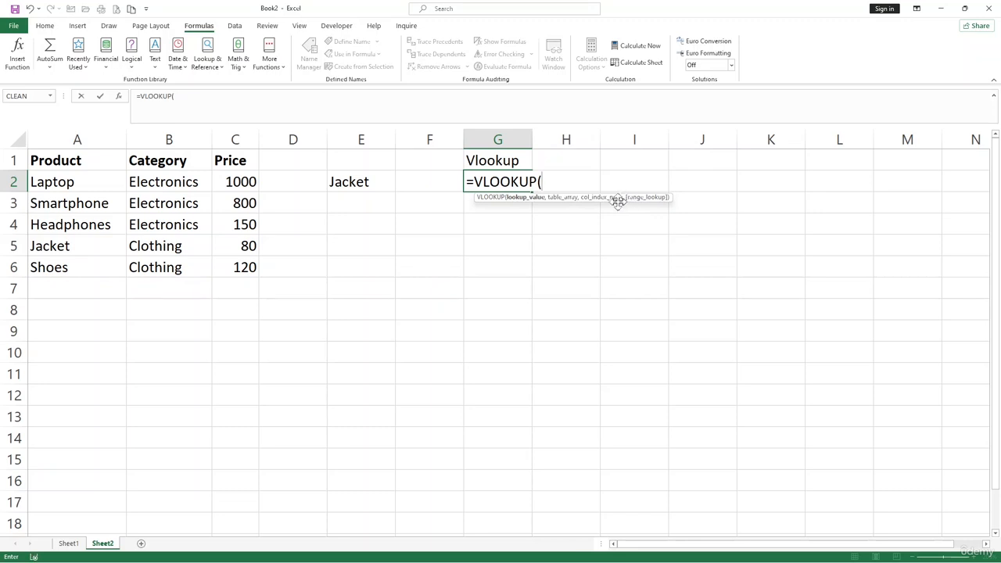
pyautogui.click(359, 182)
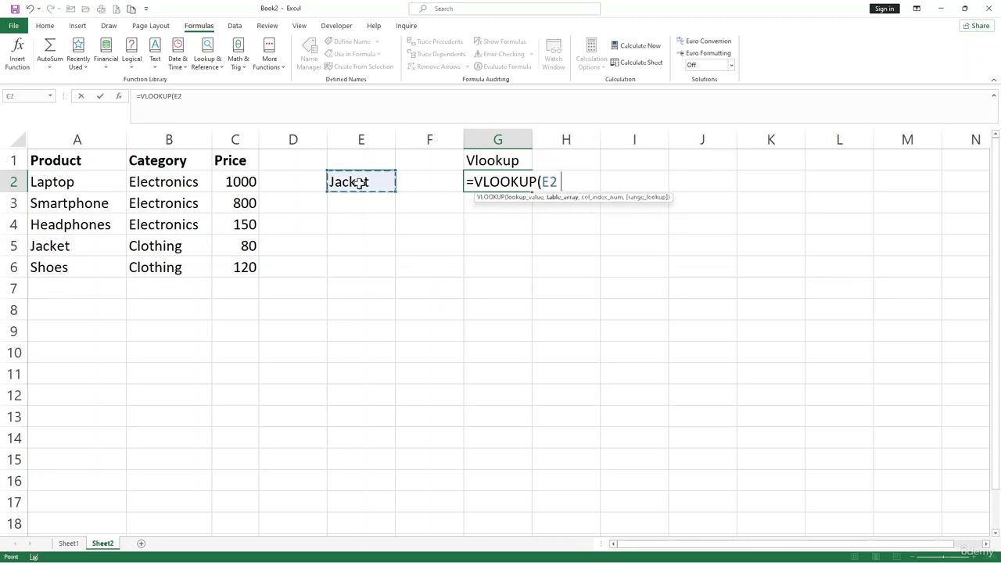
pyautogui.write(',')
pyautogui.moveTo(40, 161); pyautogui.dragTo(230, 267)
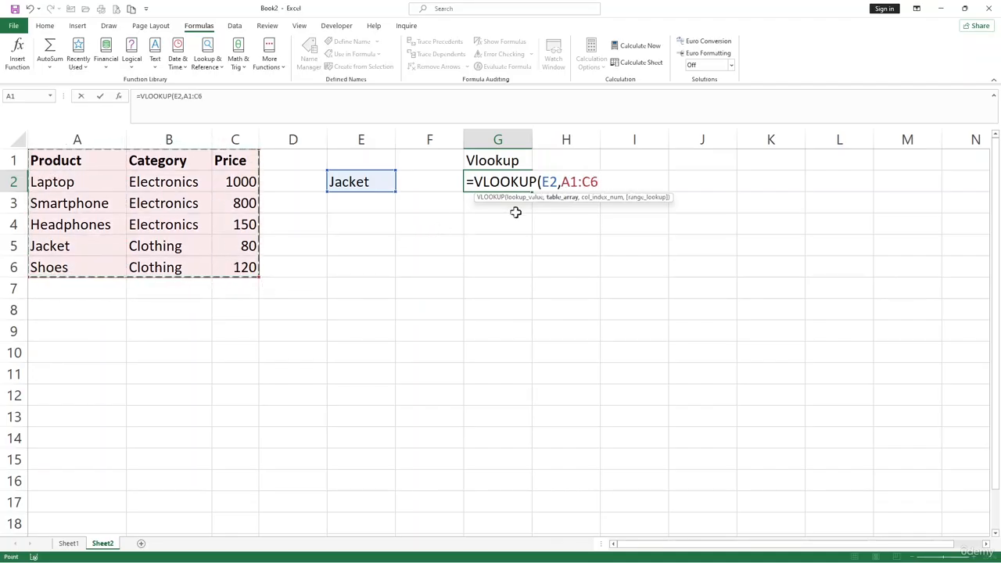
pyautogui.write(',')
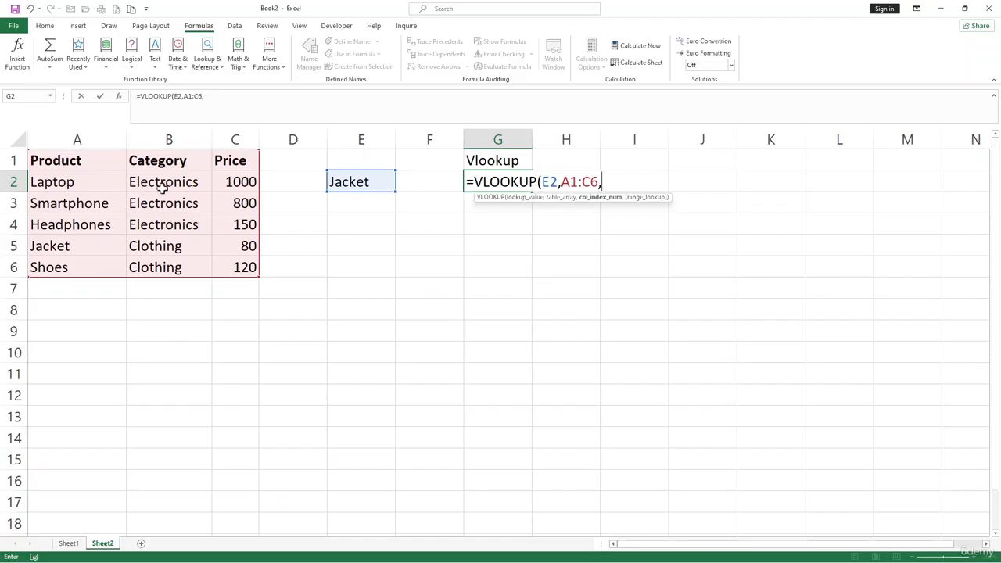
pyautogui.write('3,')
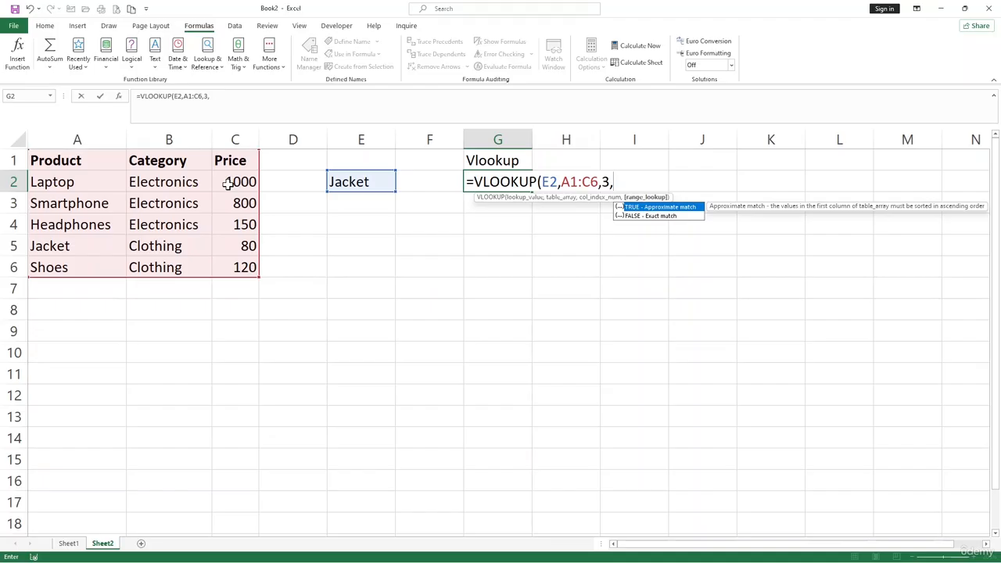
pyautogui.write('false)')
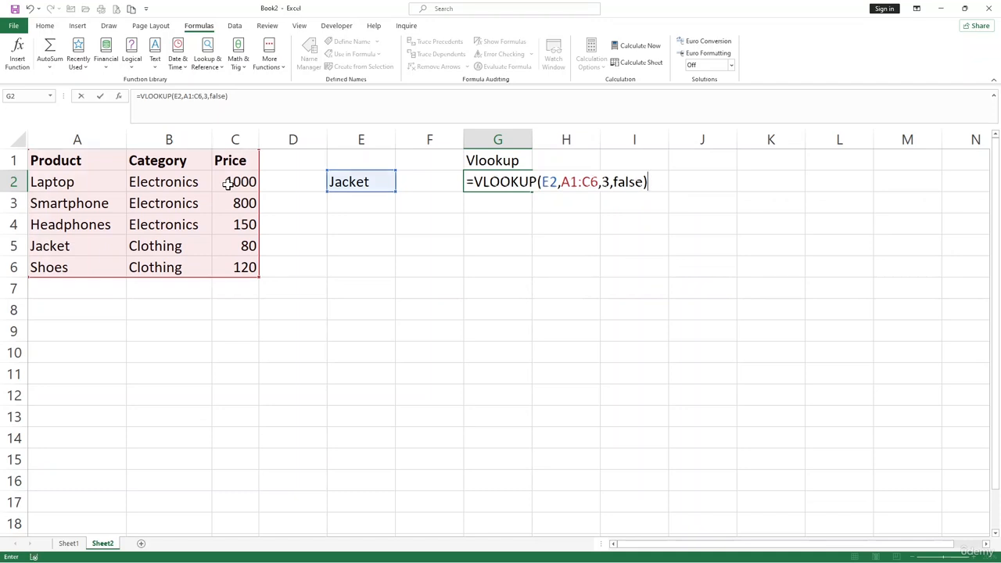
pyautogui.press('Return')
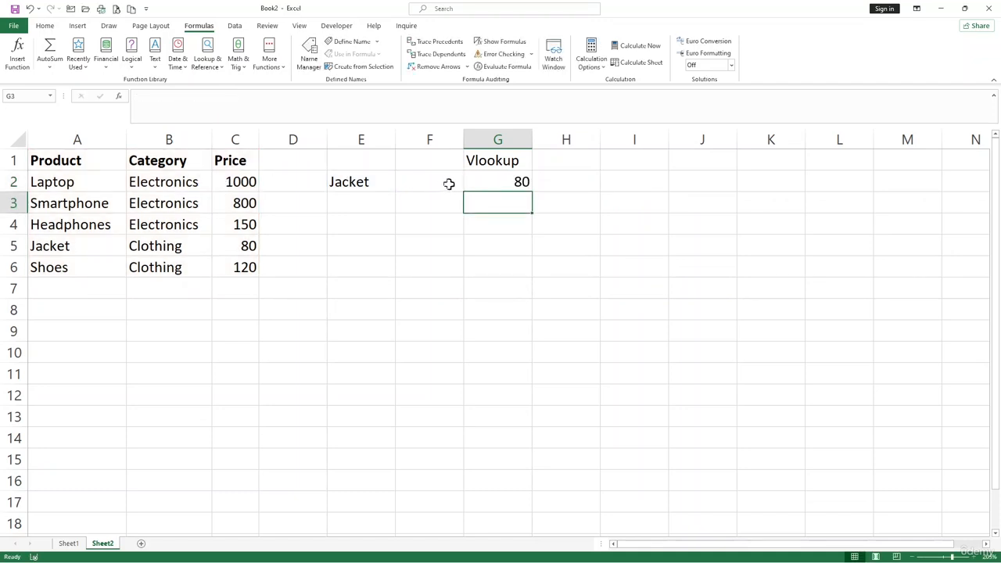
# Review the VLOOKUP formula in G2, change the lookup value in E2 to Shoes and check the updated result.
pyautogui.click(513, 185)
pyautogui.click(361, 185)
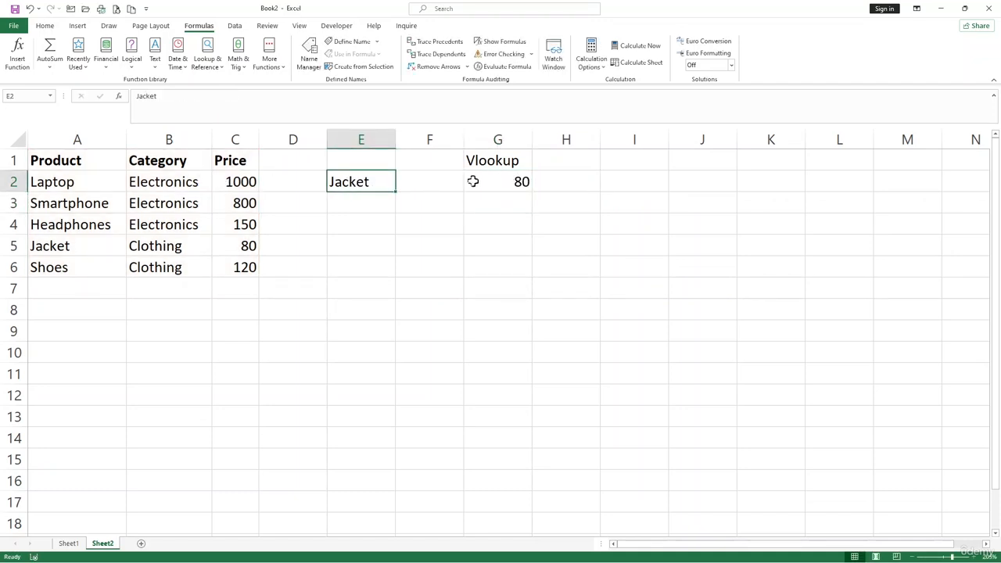
pyautogui.click(501, 180)
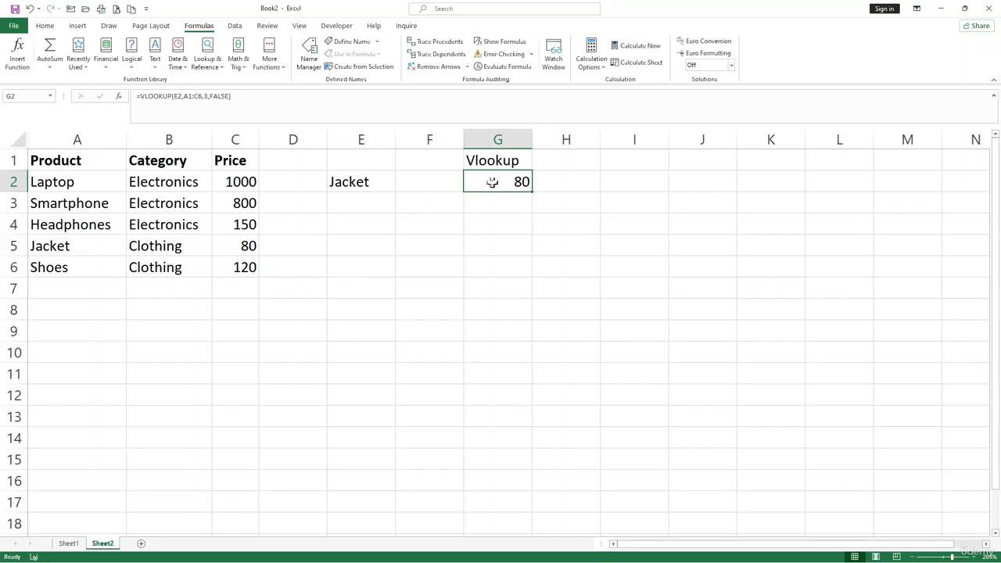
pyautogui.click(376, 183)
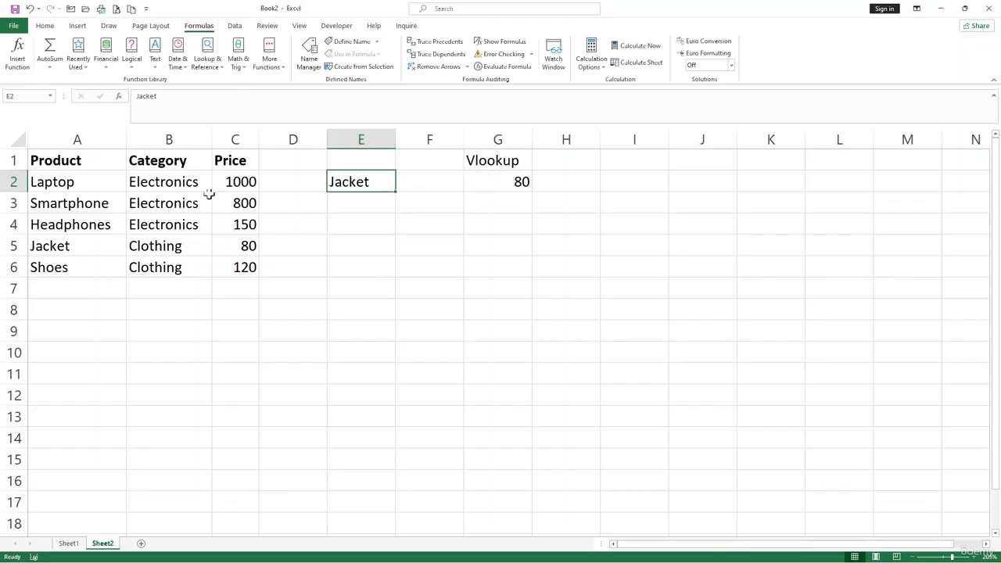
pyautogui.write('S')
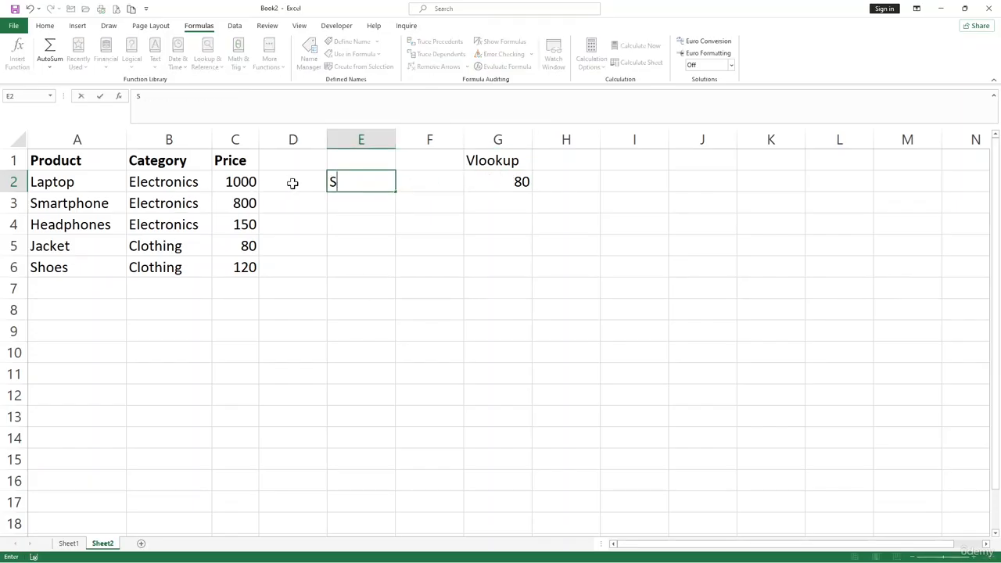
pyautogui.write('hoes')
pyautogui.press('Return')
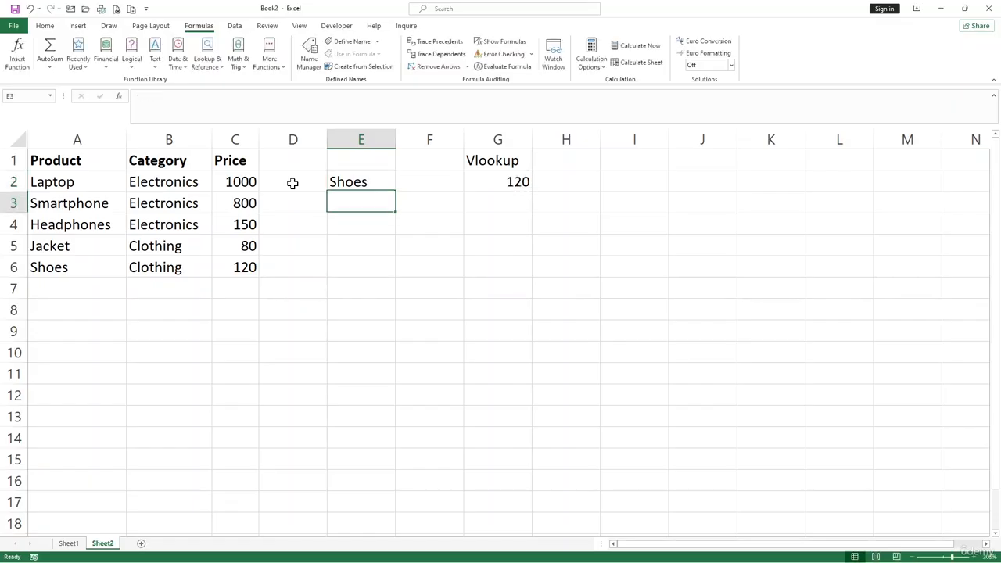
pyautogui.click(507, 184)
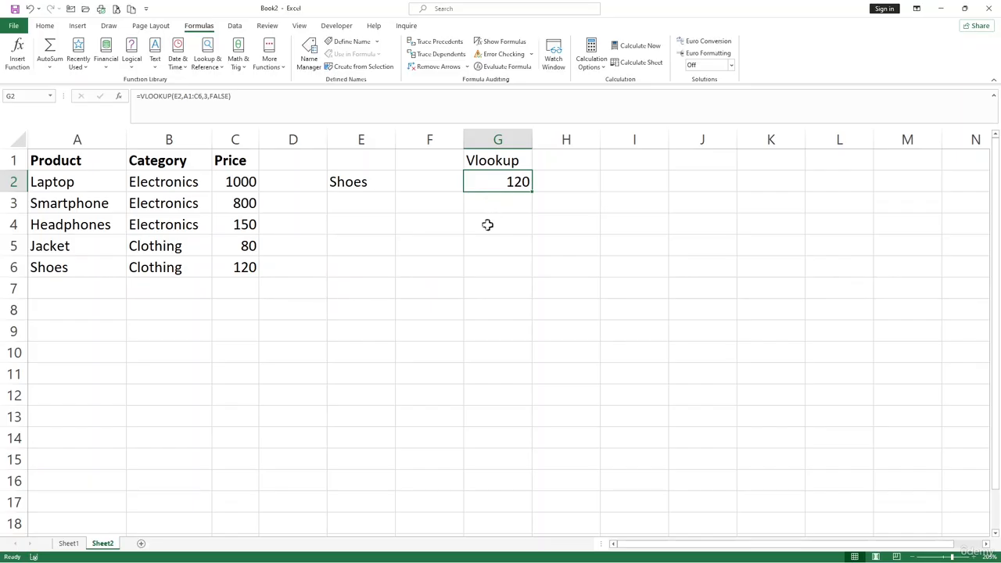
pyautogui.click(467, 246)
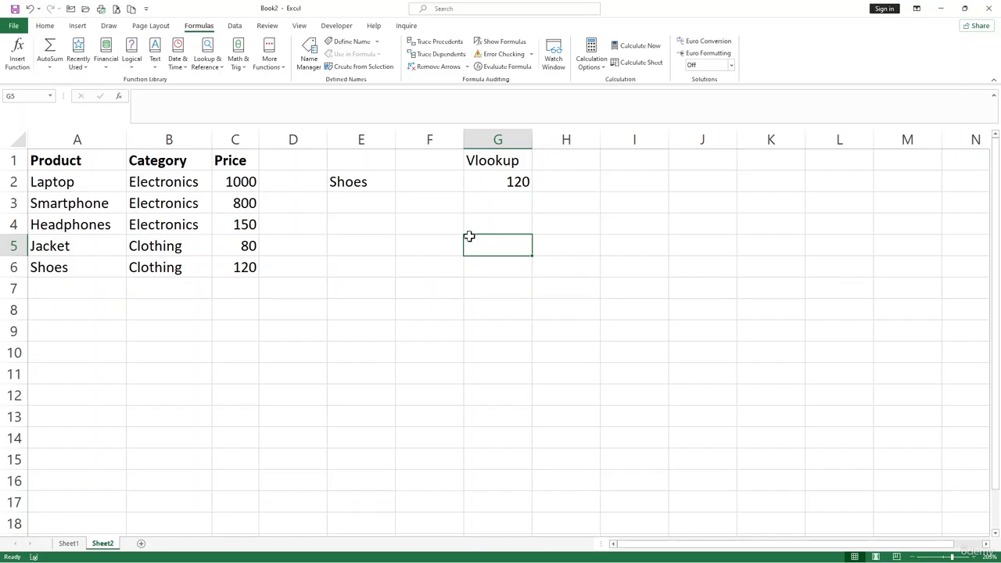
pyautogui.click(219, 72)
pyautogui.click(370, 257)
# Enter the heading Index-Match in cell G4 and begin a formula in G5.
pyautogui.click(493, 221)
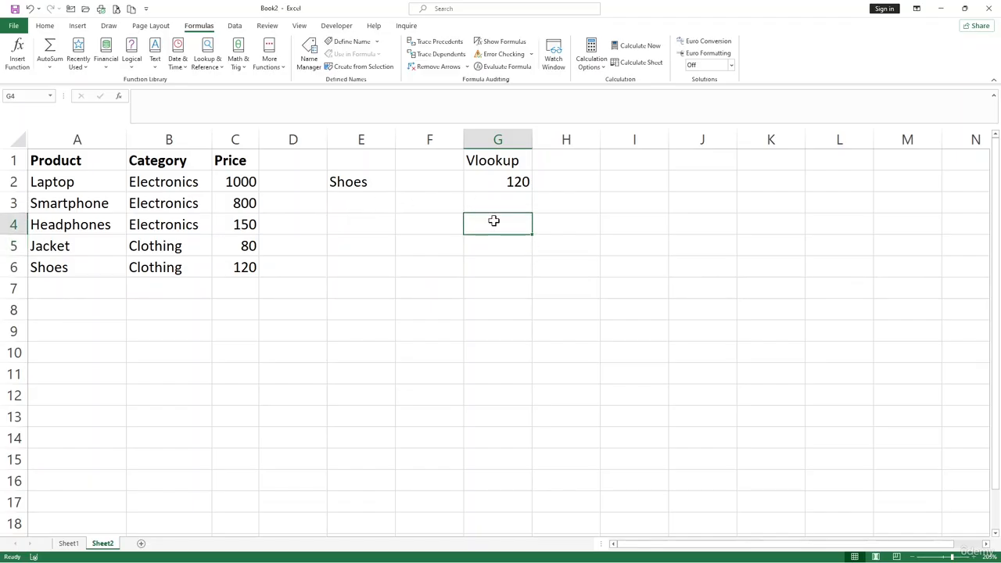
pyautogui.write('Index')
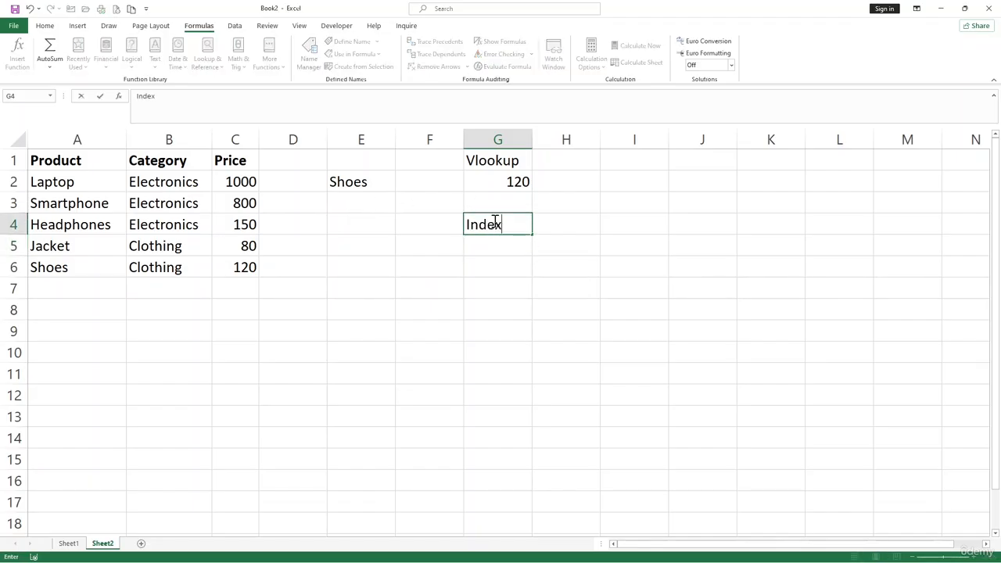
pyautogui.write('-Match')
pyautogui.press('Return')
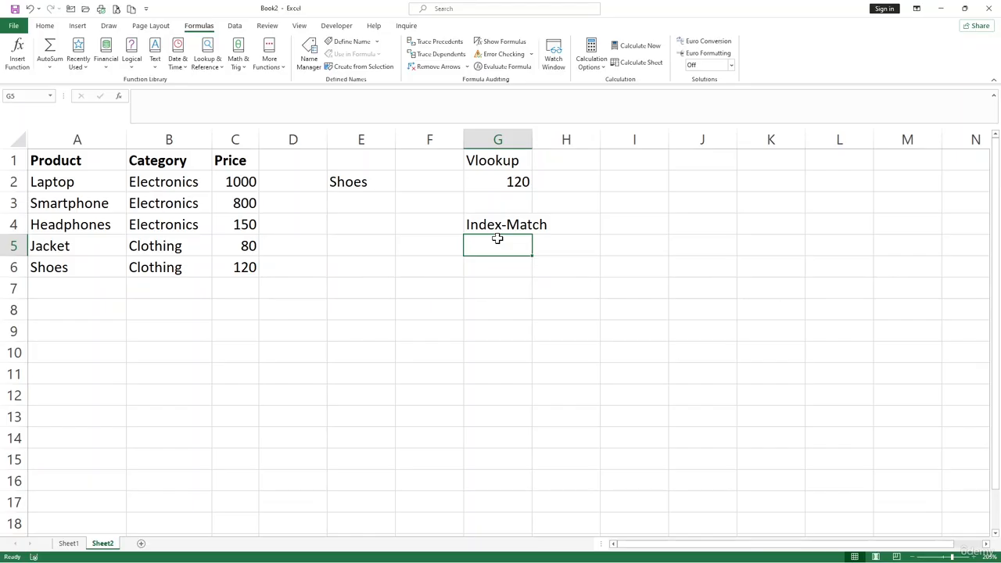
pyautogui.write('=')
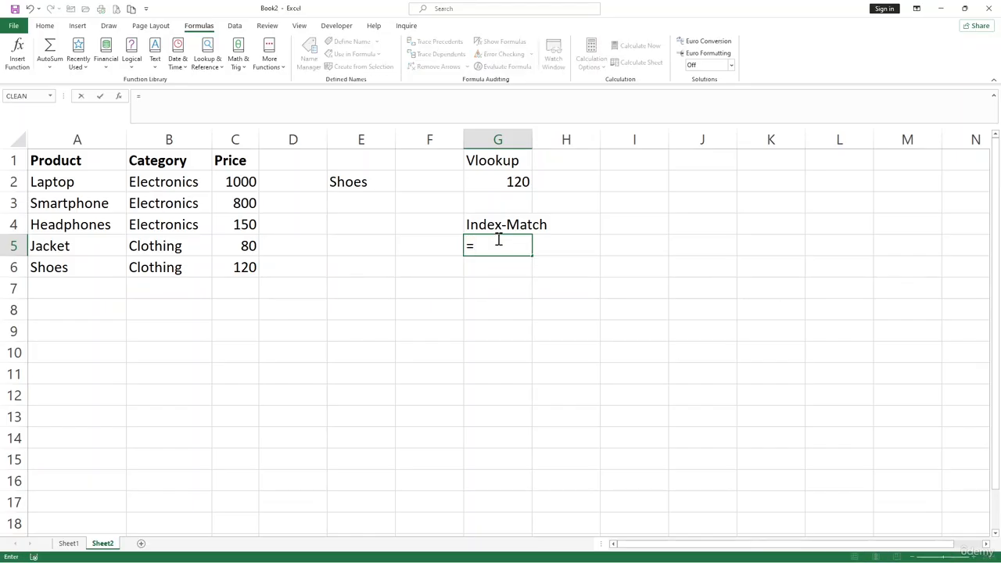
pyautogui.click(346, 180)
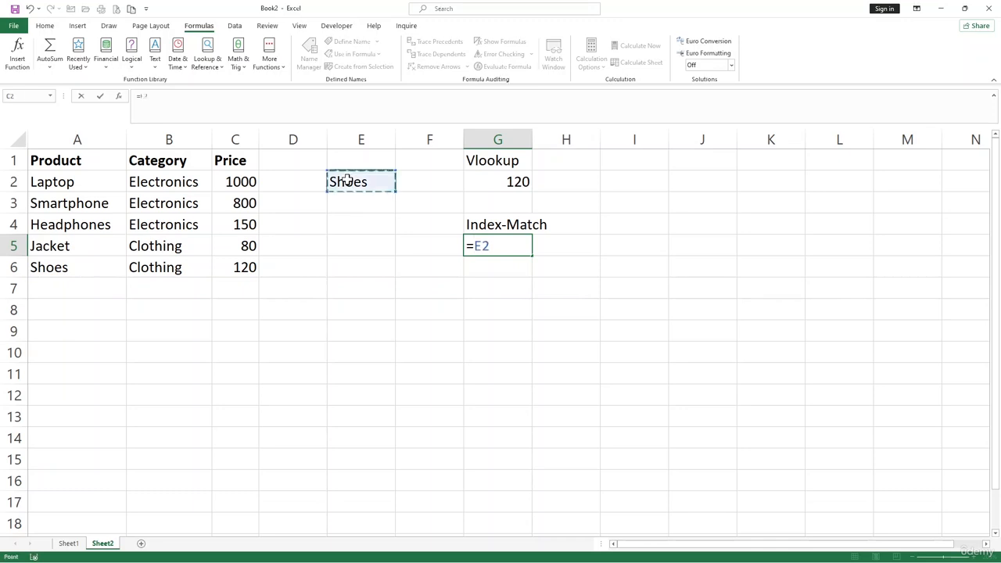
pyautogui.press('BackSpace')
pyautogui.press('BackSpace')
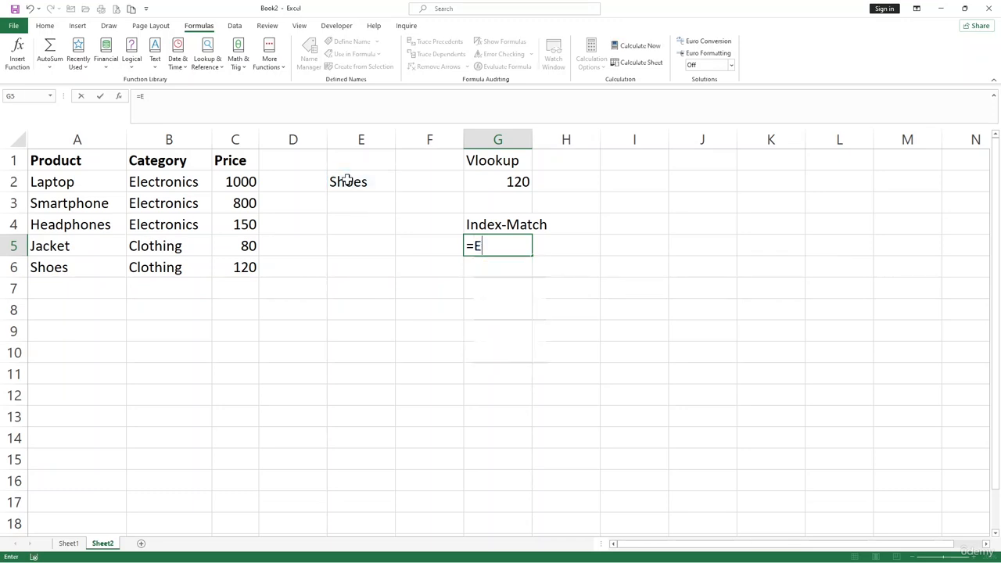
# Complete the formula in G5 as =INDEX(C2:C6,MATCH(E2,A2:A6,0)) to look up the product's price with an exact match.
pyautogui.write('index')
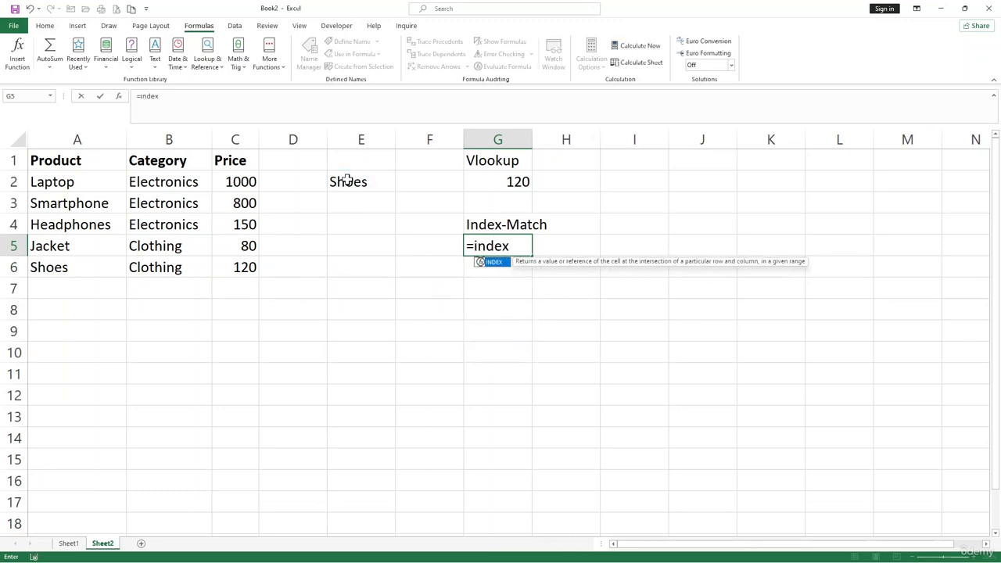
pyautogui.press('Tab')
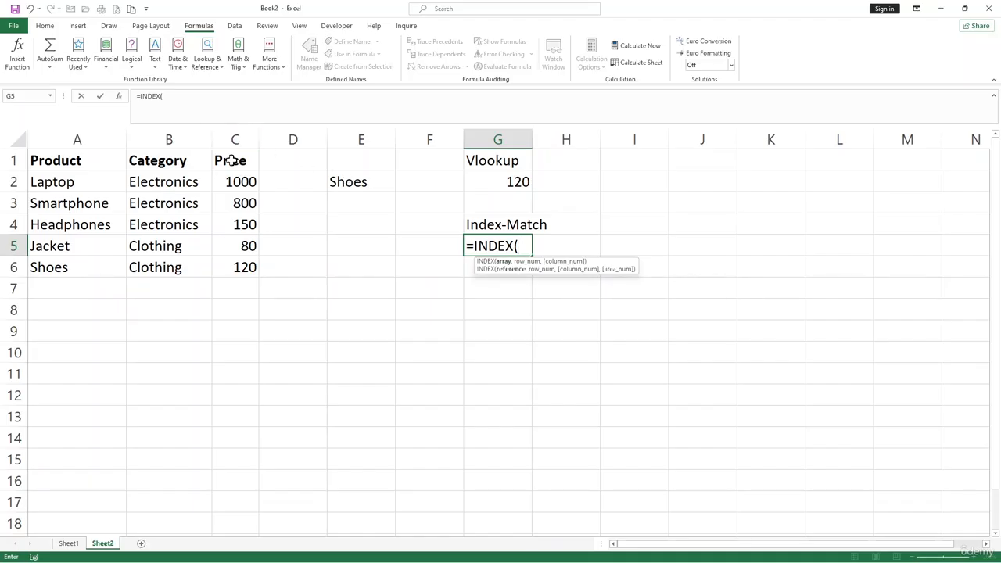
pyautogui.moveTo(234, 183); pyautogui.dragTo(235, 261)
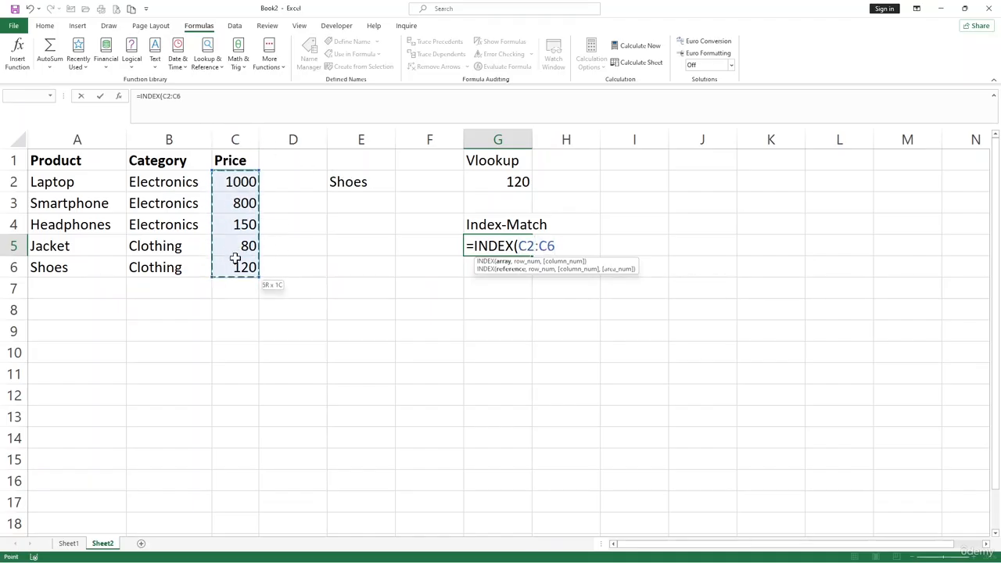
pyautogui.write(',')
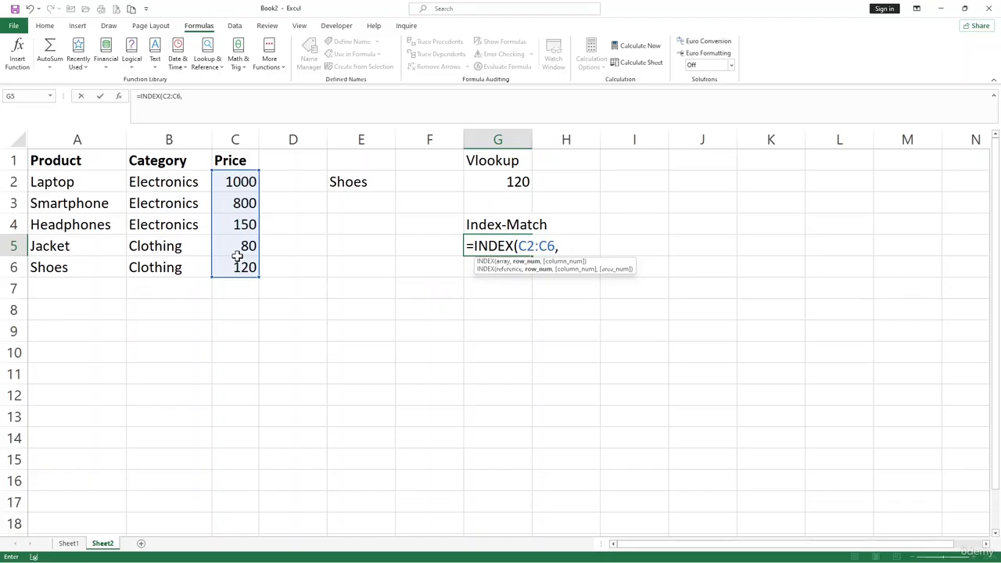
pyautogui.write('mat')
pyautogui.press('Tab')
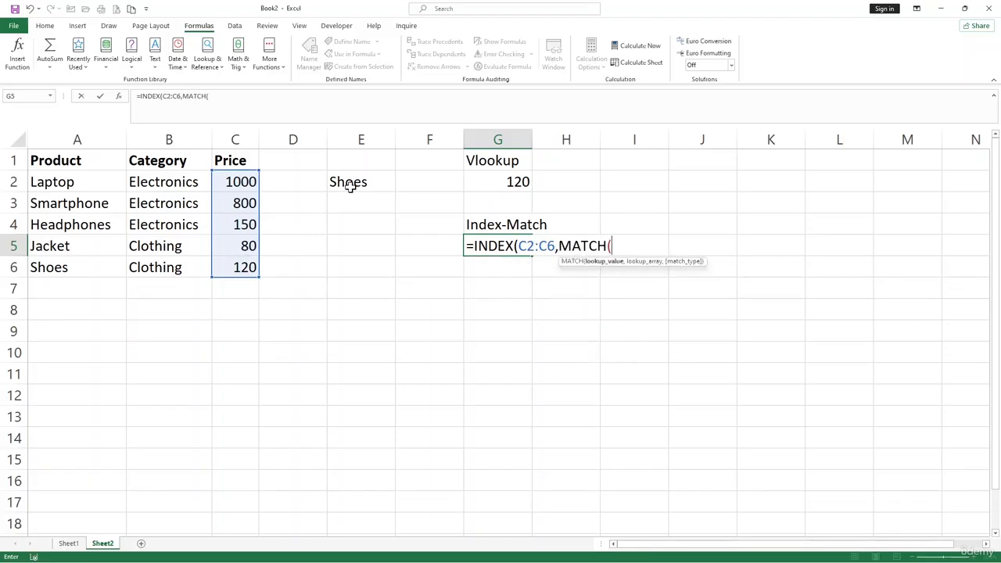
pyautogui.click(350, 183)
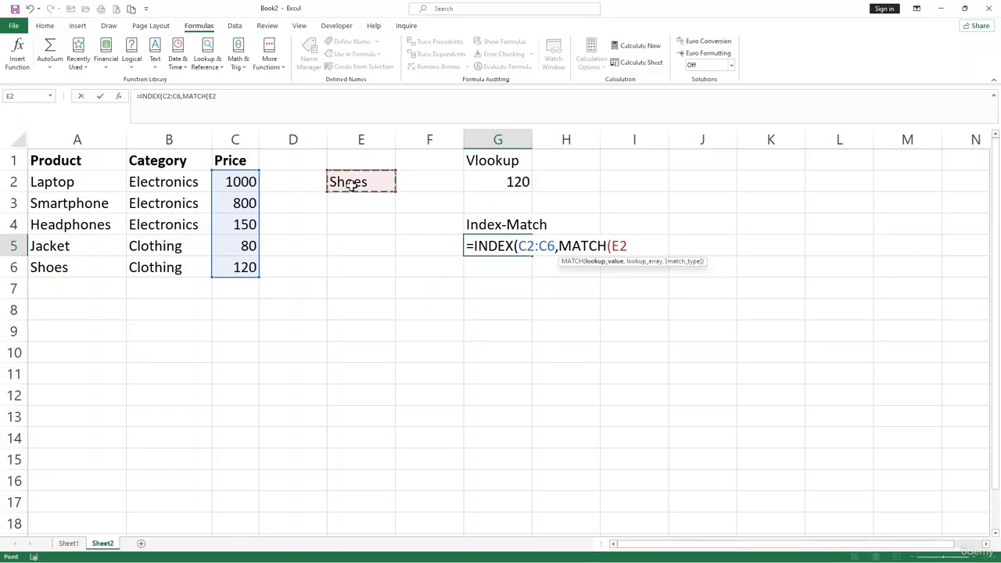
pyautogui.write(',')
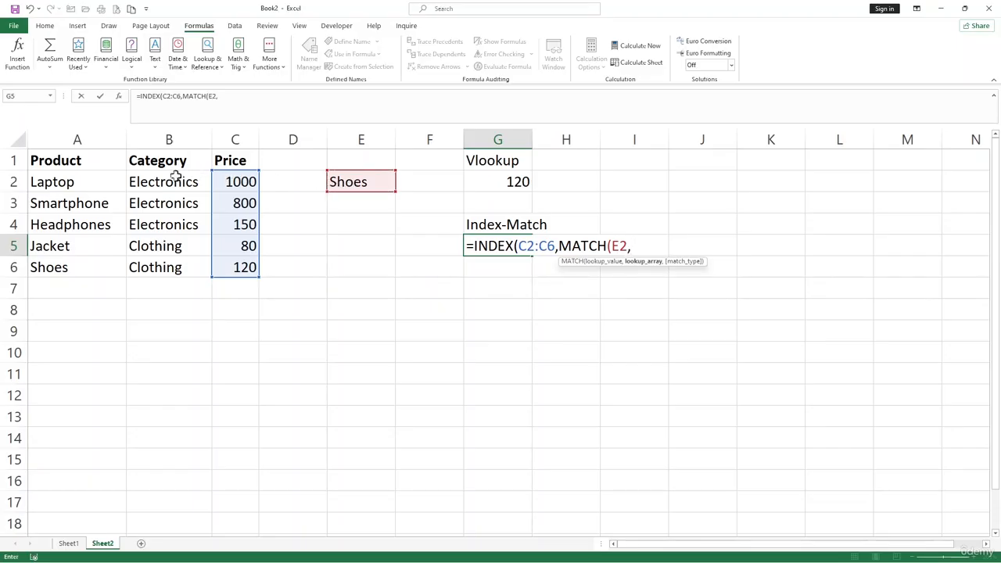
pyautogui.moveTo(63, 182); pyautogui.dragTo(67, 268)
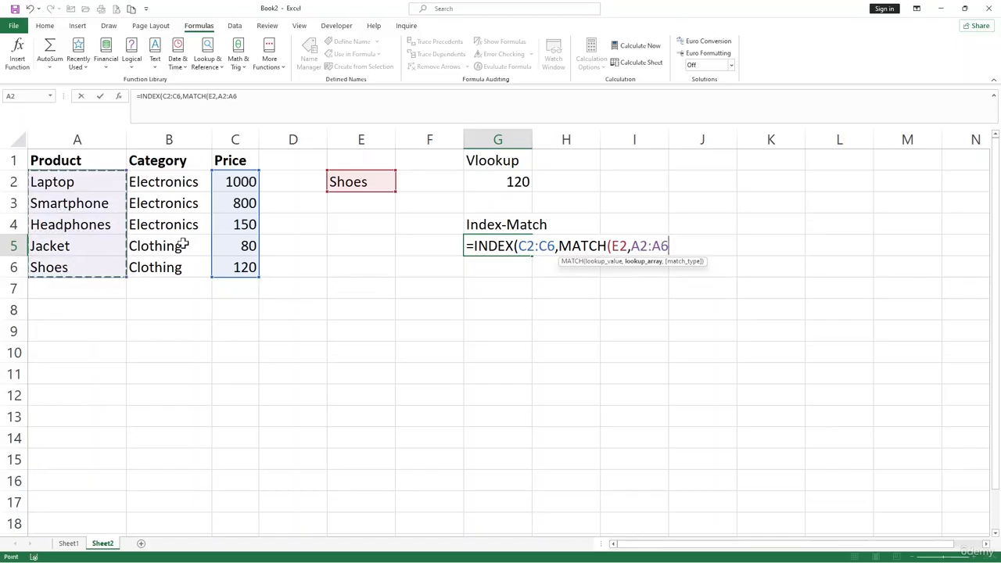
pyautogui.write(',')
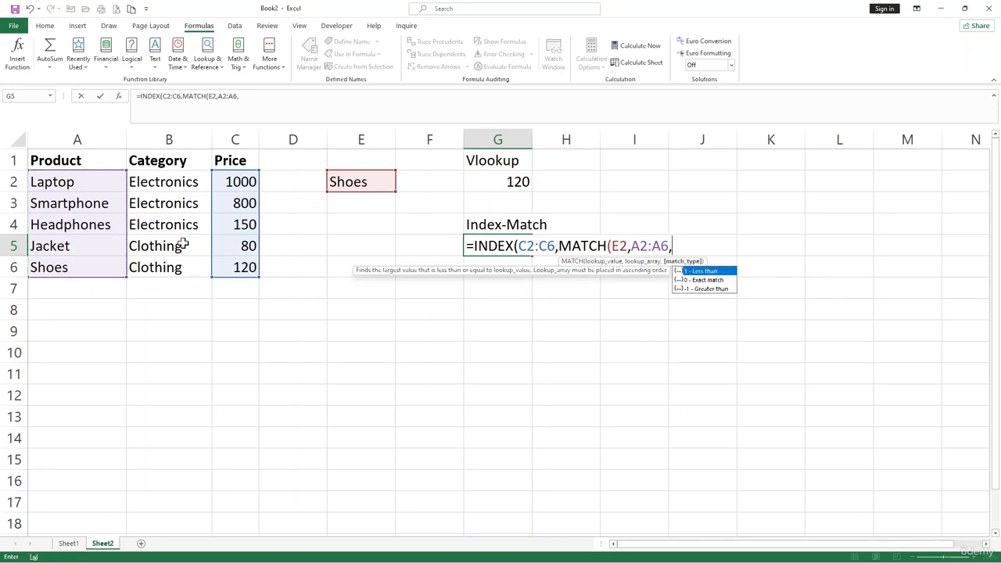
pyautogui.write('0))')
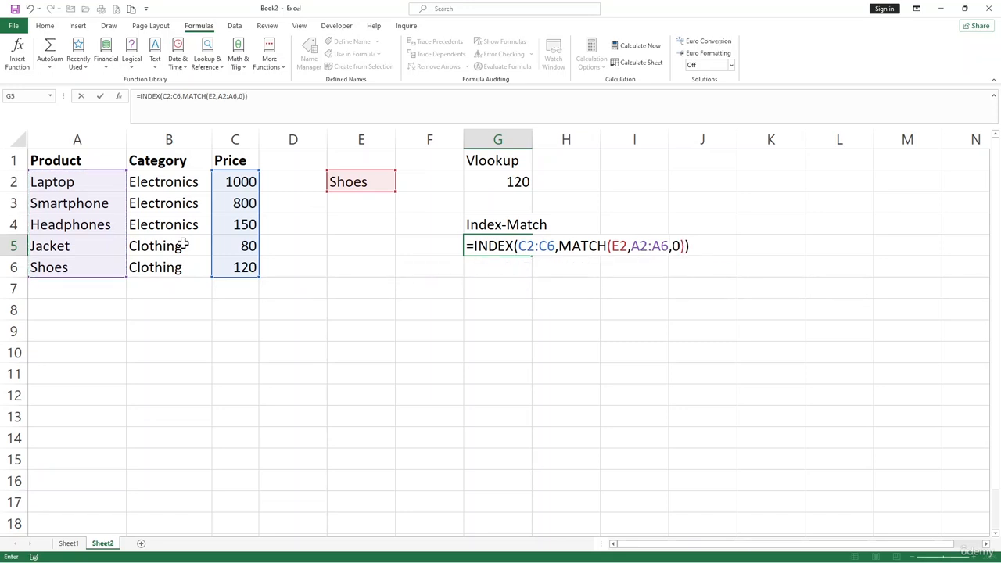
pyautogui.press('Return')
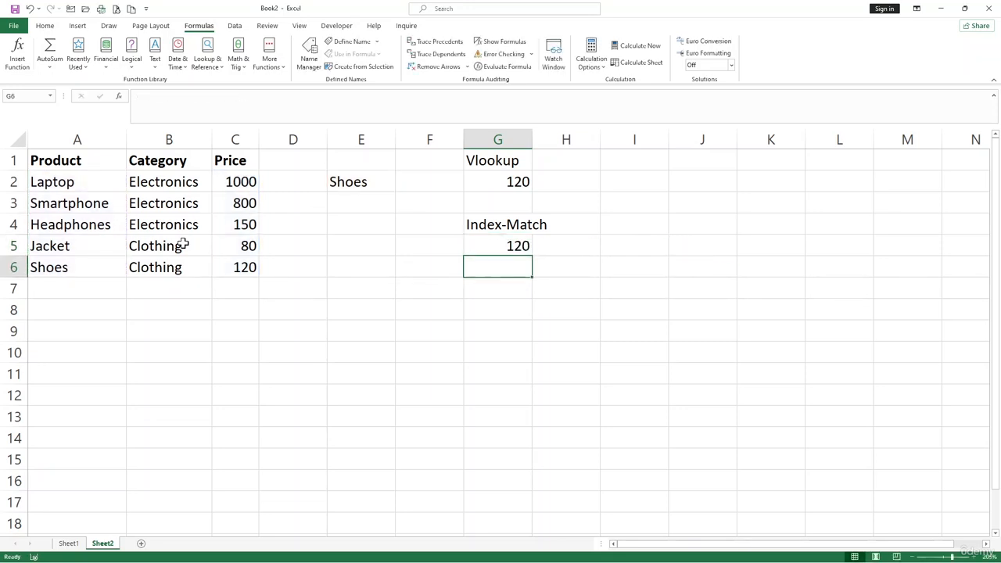
# Change the lookup value in E2 to Laptop and check the results of both lookup formulas in G2 and G5.
pyautogui.click(516, 245)
pyautogui.click(359, 181)
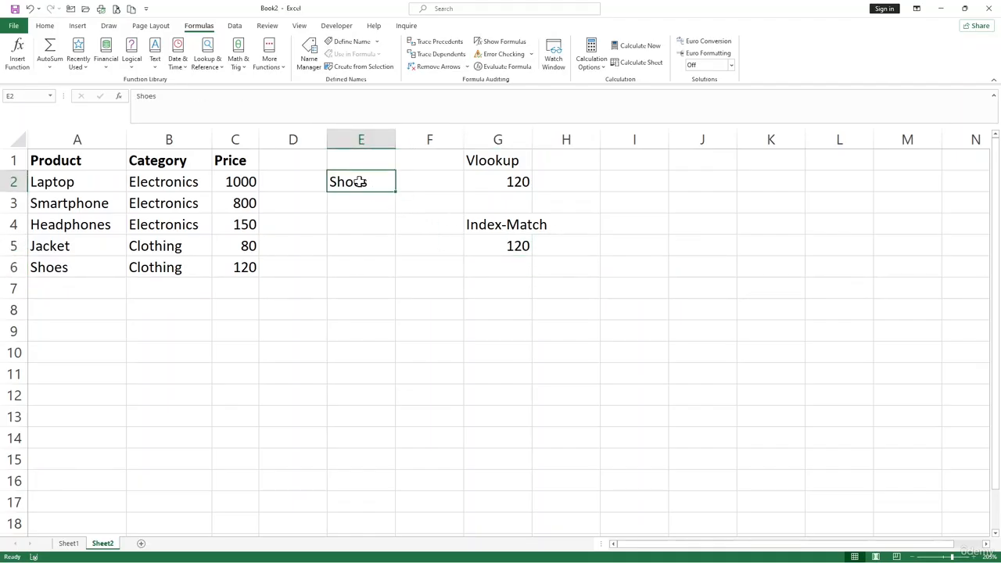
pyautogui.write('Laptop')
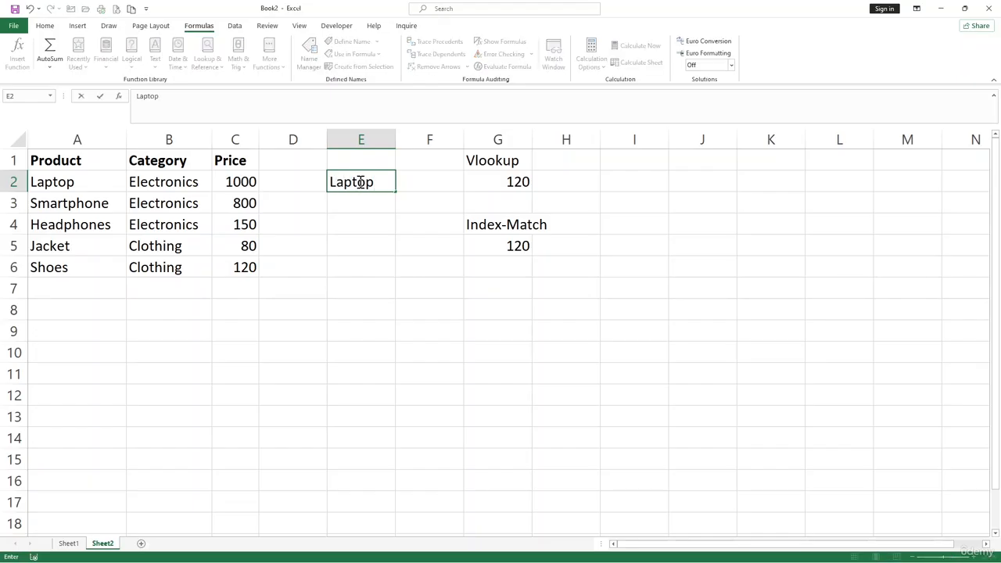
pyautogui.click(446, 288)
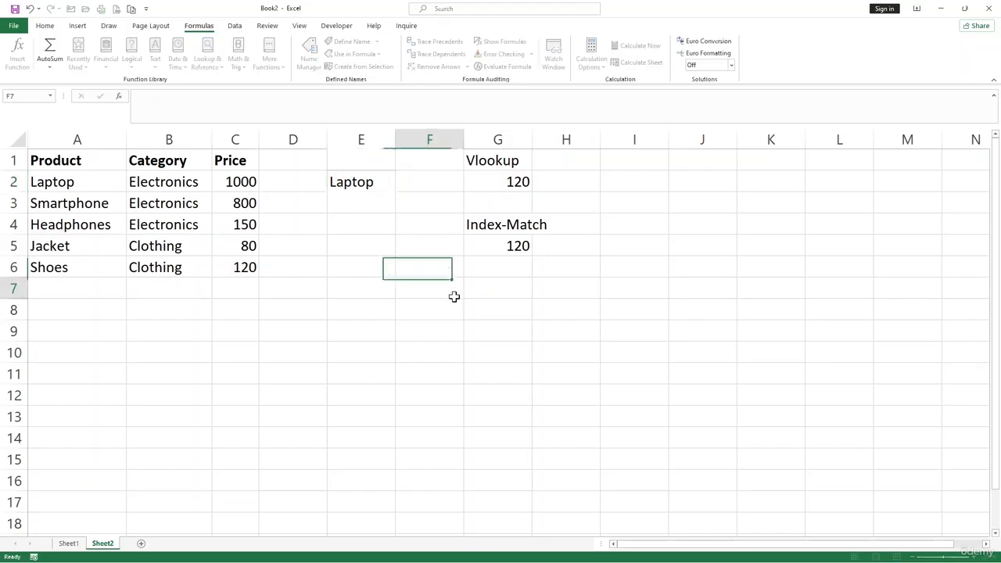
pyautogui.click(515, 183)
pyautogui.click(512, 246)
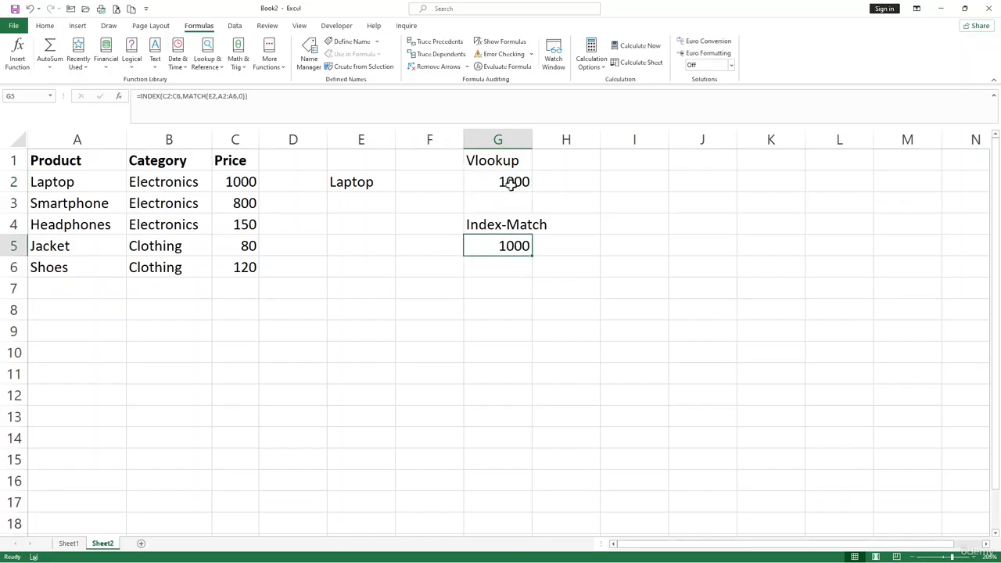
pyautogui.click(511, 266)
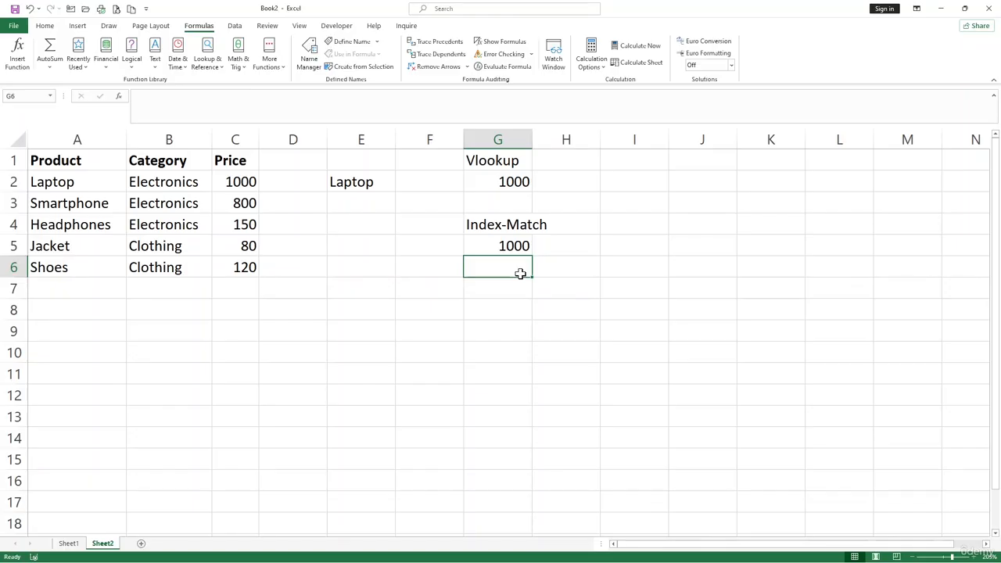